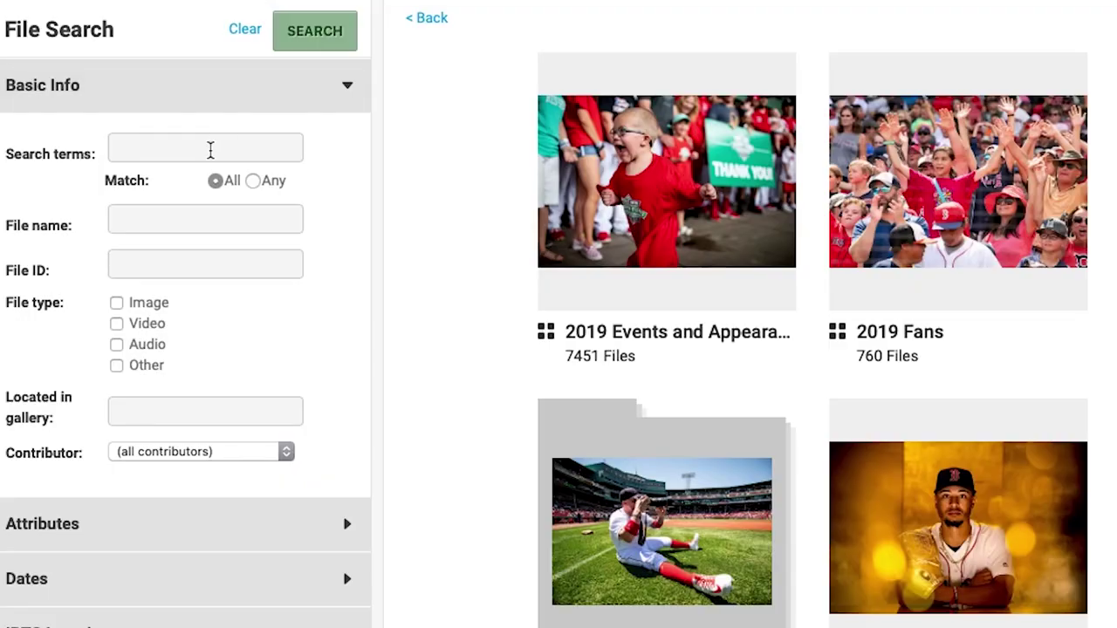
# - Search PhotoShelter for the player's name plus 'home run' in 2018 galleries and scroll the results
pyautogui.click(210, 150)
pyautogui.write('xand')
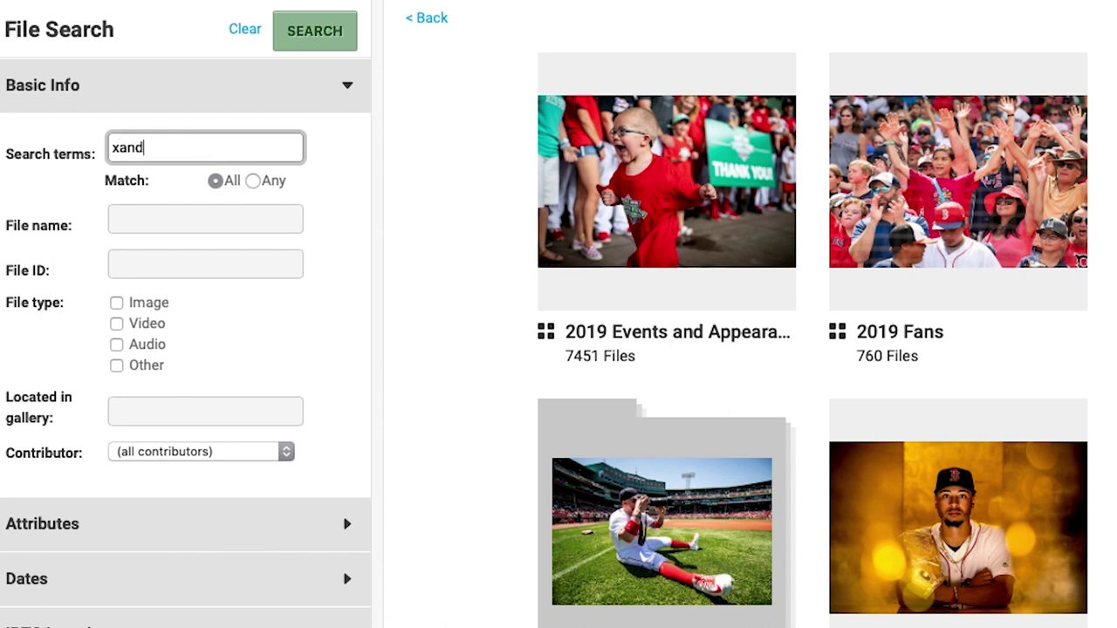
pyautogui.write('er bogaerts ho')
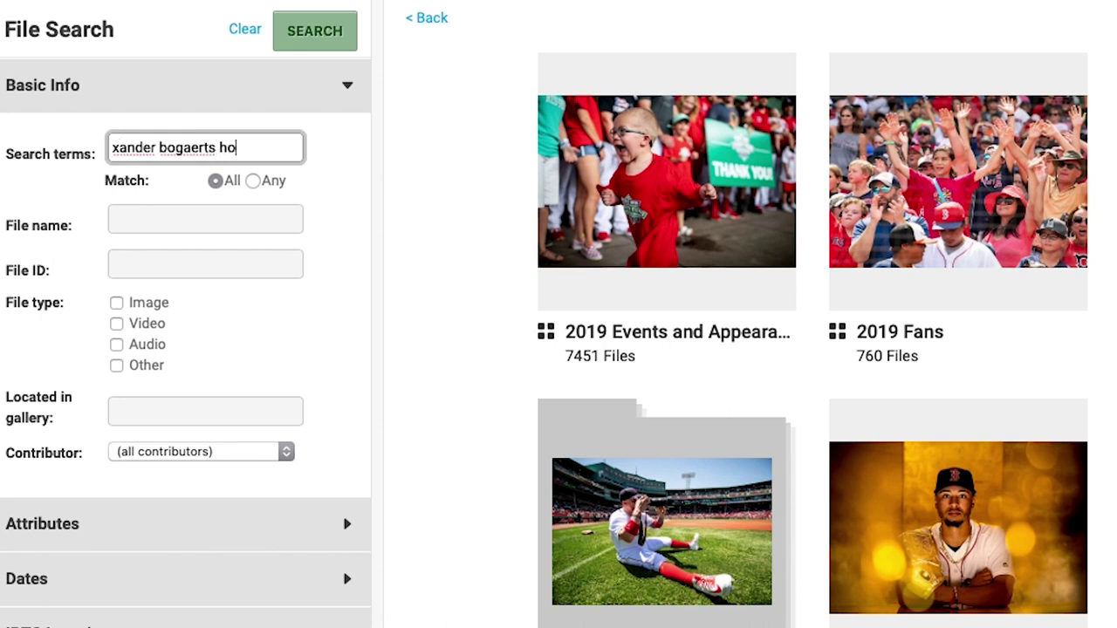
pyautogui.write('me run')
pyautogui.click(182, 415)
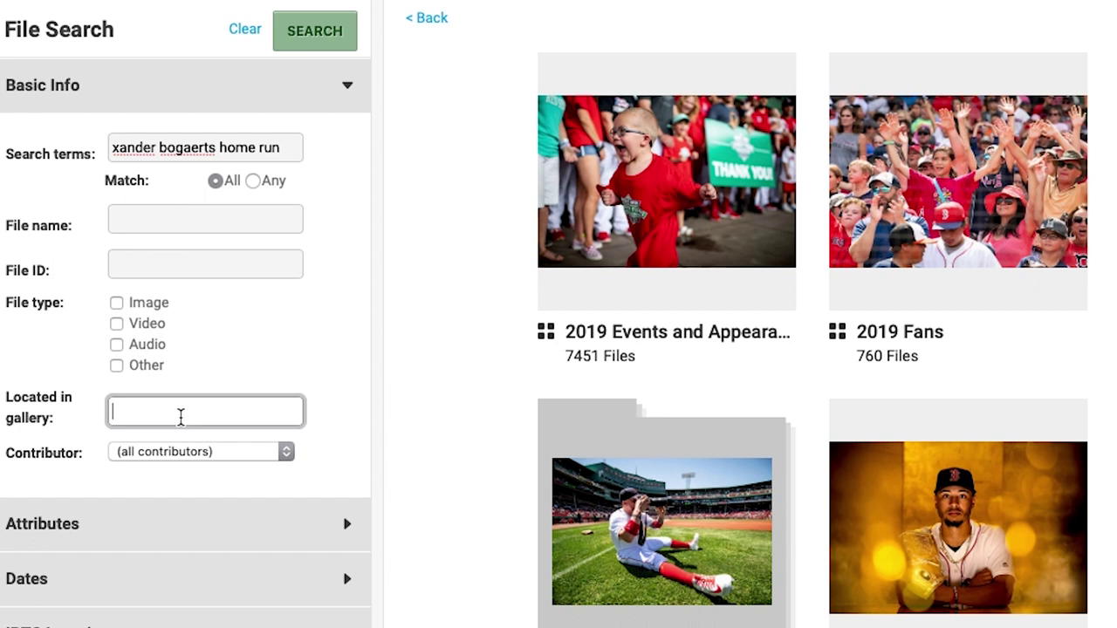
pyautogui.write('2018')
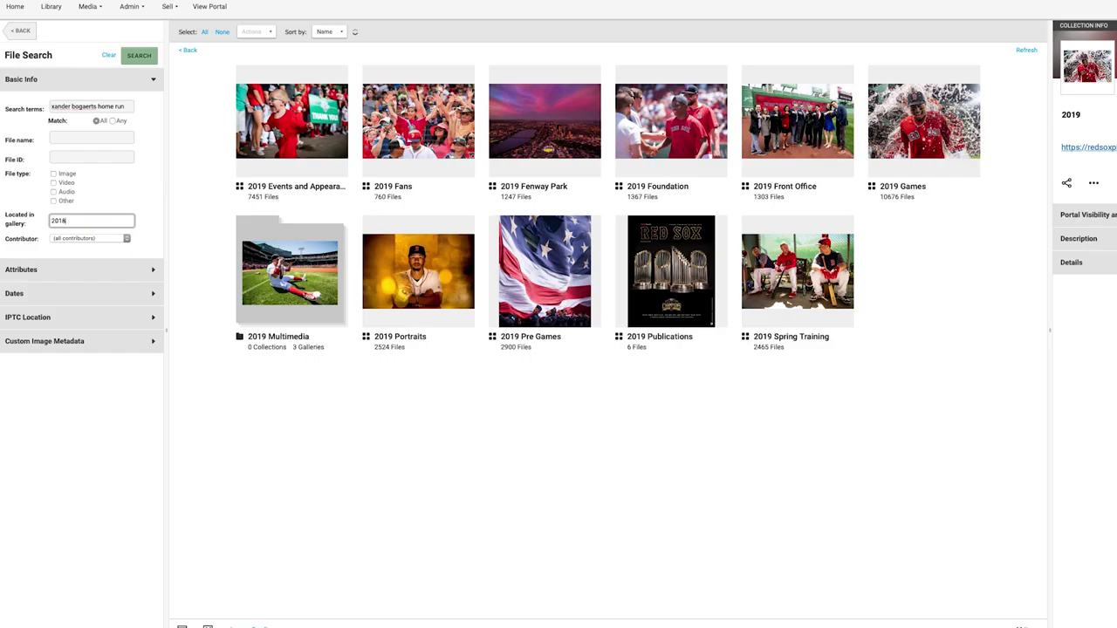
pyautogui.press('Return')
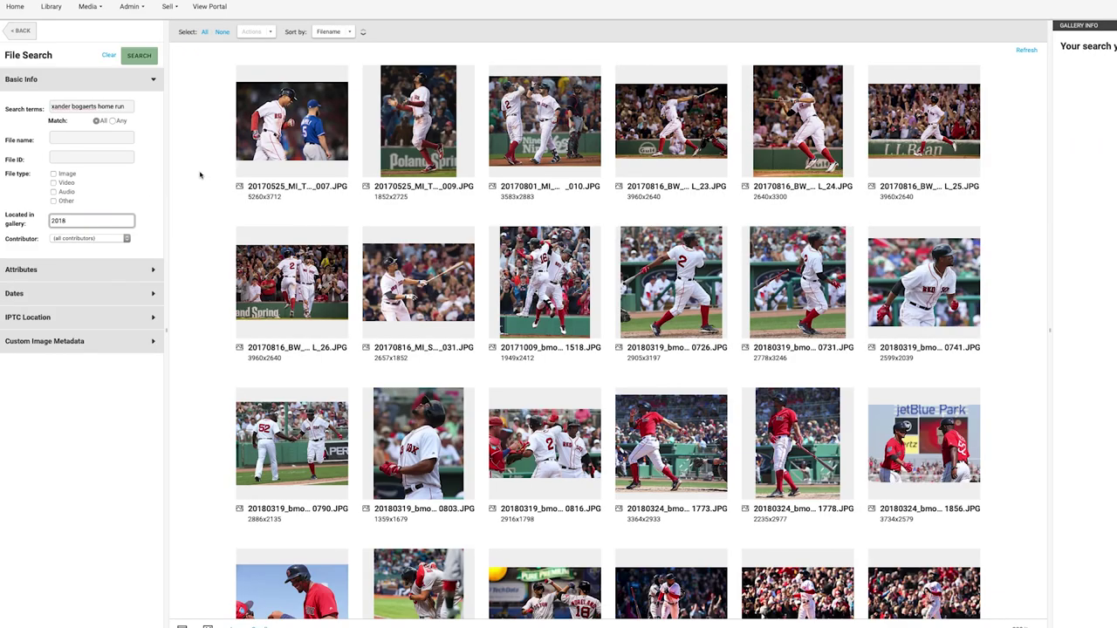
pyautogui.scroll(-1, 591, 214)
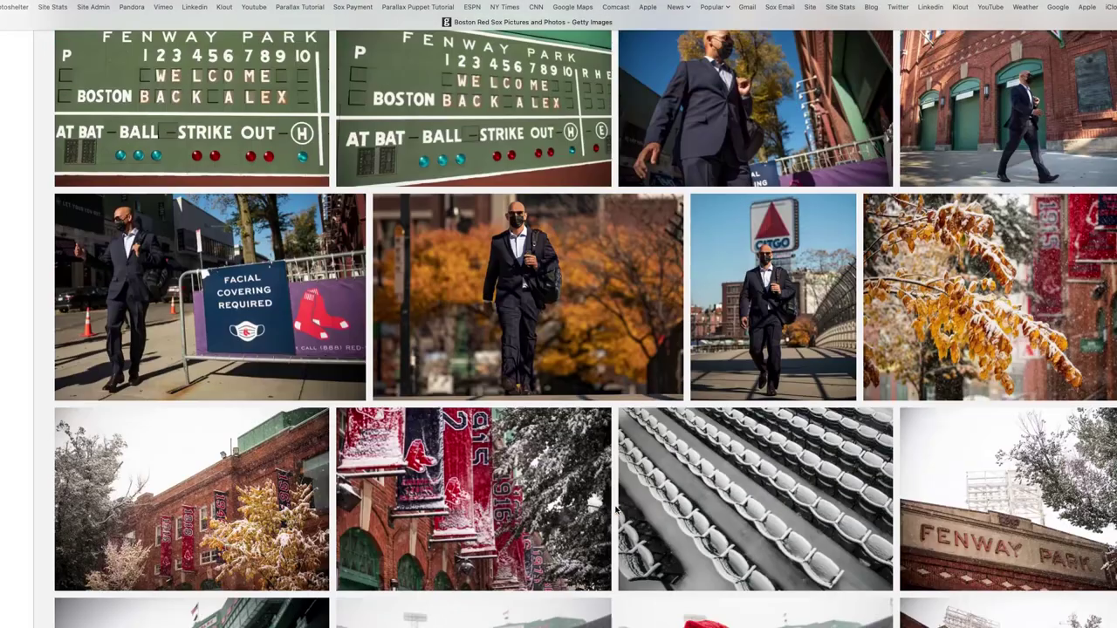
# - View the Getty Fenway Park snow photo details, then the AP Jets Patriots photo page
pyautogui.click(495, 410)
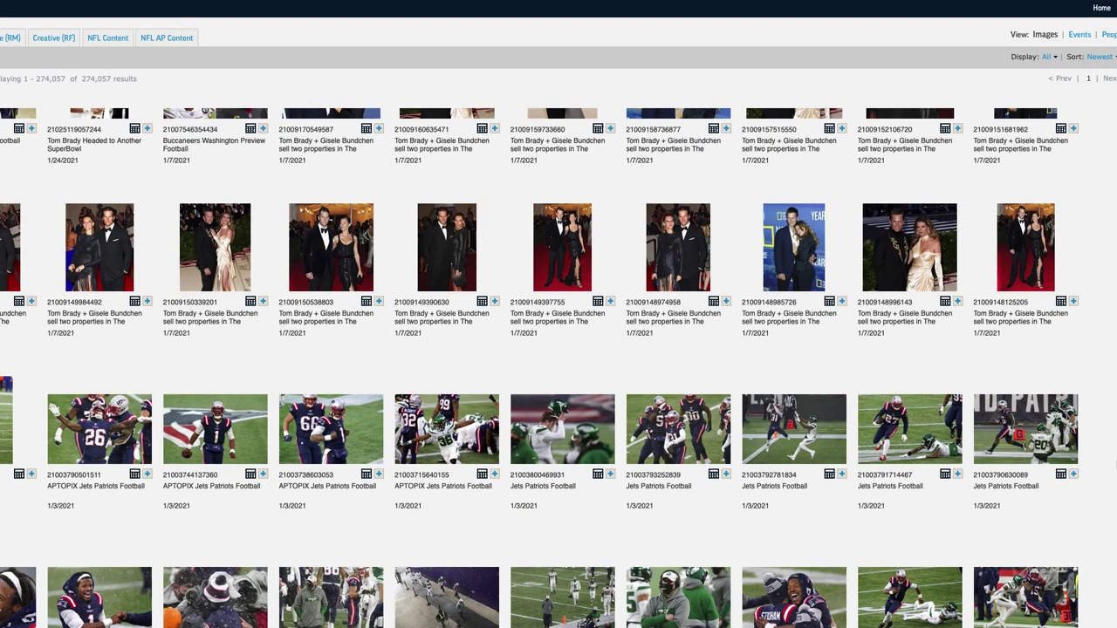
pyautogui.click(215, 414)
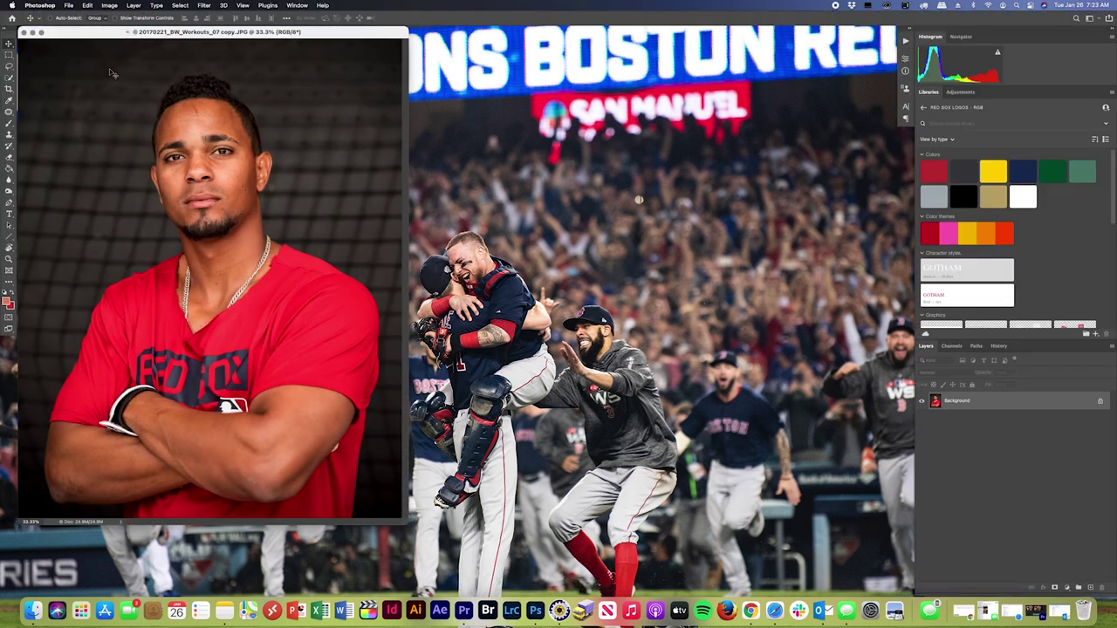
# - Open Photoshop's File menu for the portrait and close it without choosing a command
pyautogui.click(74, 6)
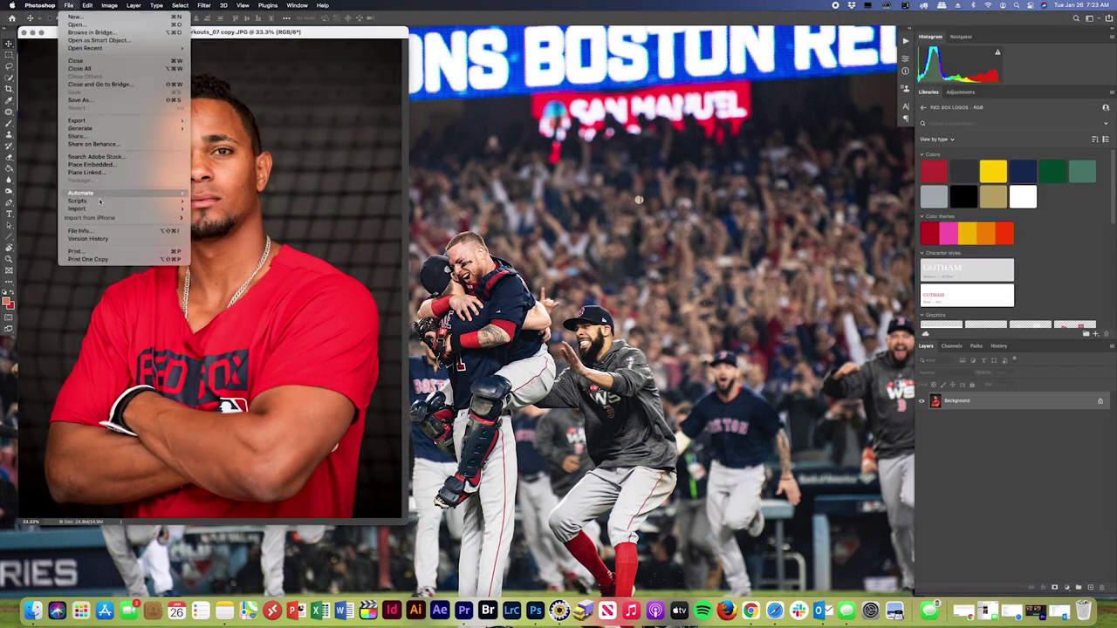
pyautogui.click(101, 235)
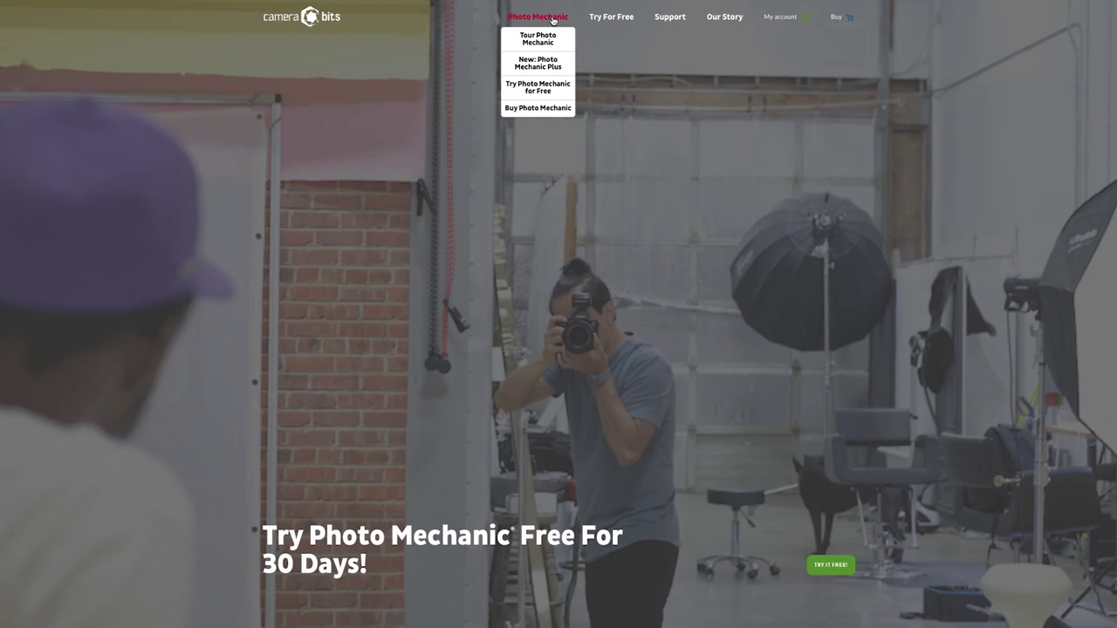
# - Go to the Camera Bits Photo Mechanic product page and scroll down through it
pyautogui.click(551, 17)
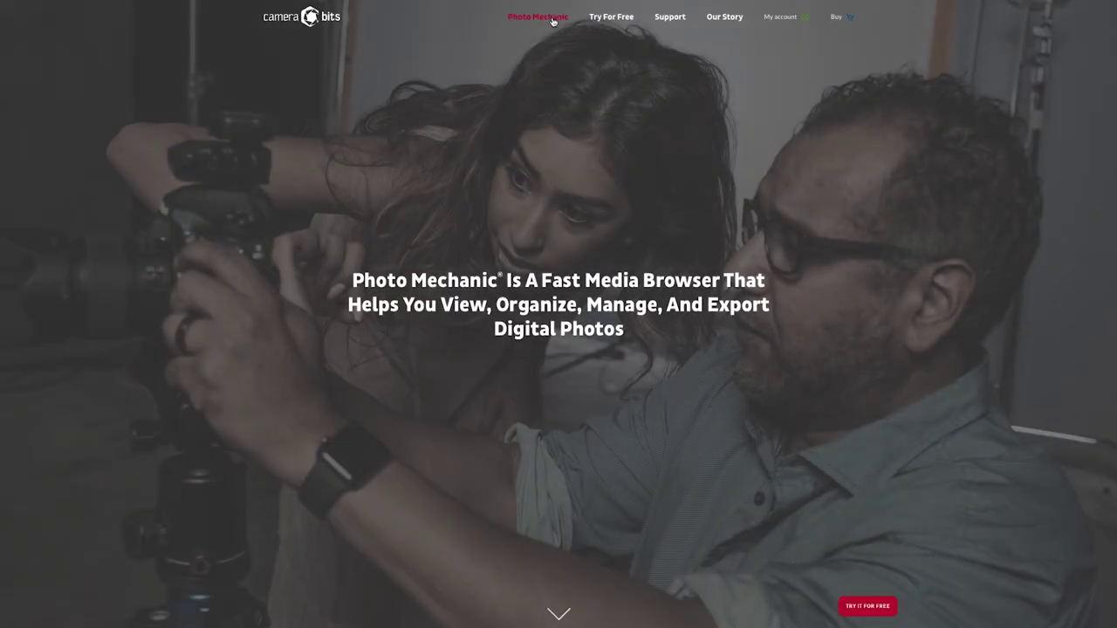
pyautogui.scroll(-2, 560, 131)
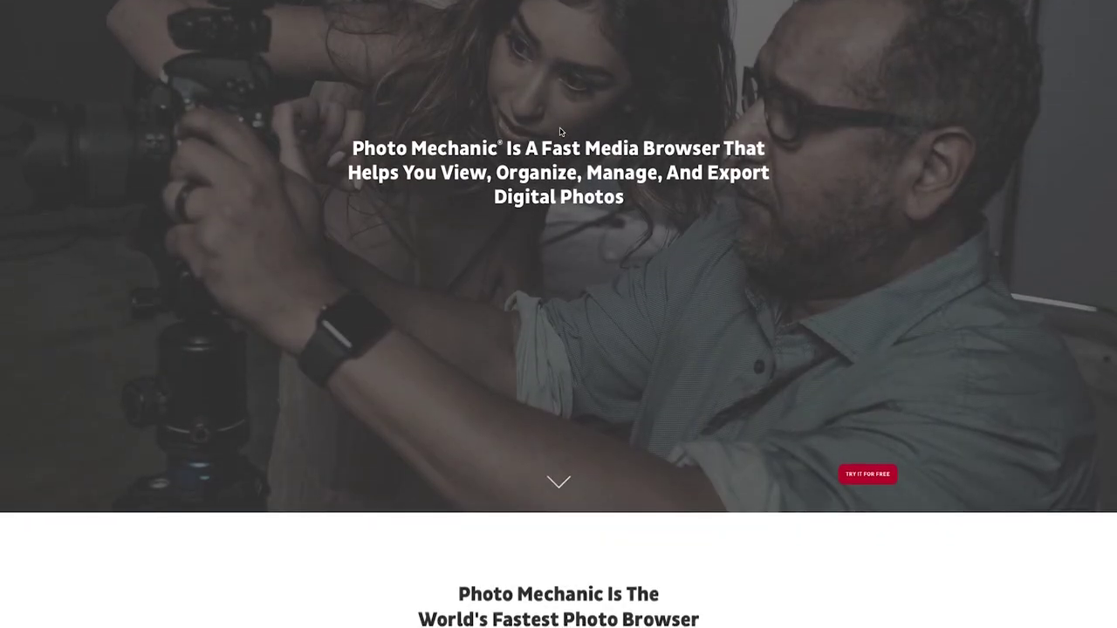
pyautogui.scroll(-5, 560, 131)
pyautogui.scroll(-7, 560, 132)
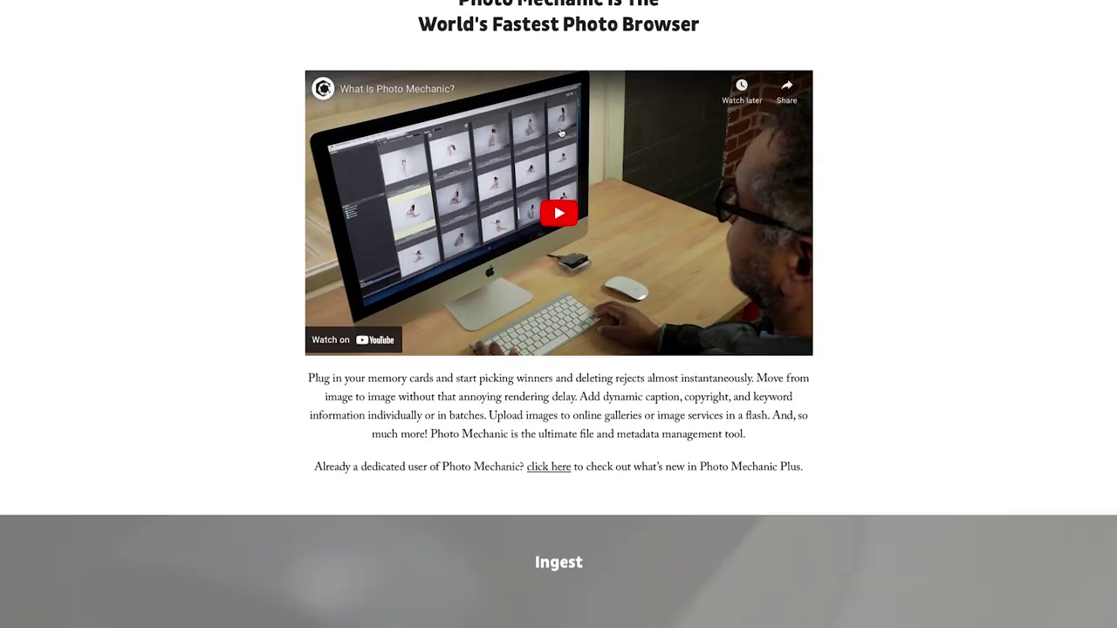
pyautogui.scroll(-6, 560, 132)
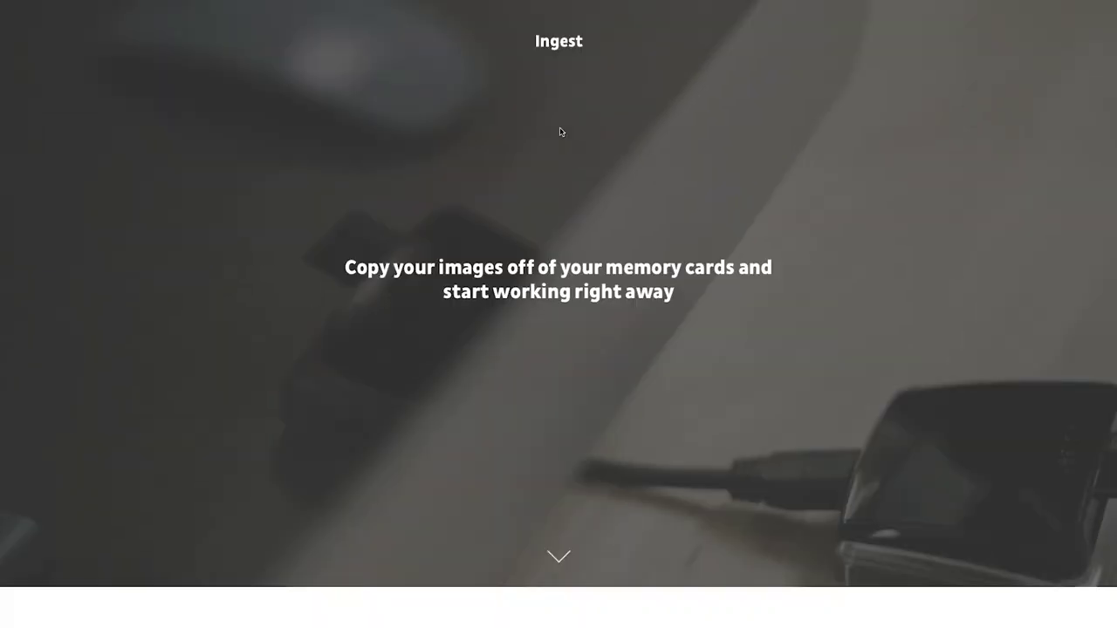
pyautogui.scroll(-7, 560, 132)
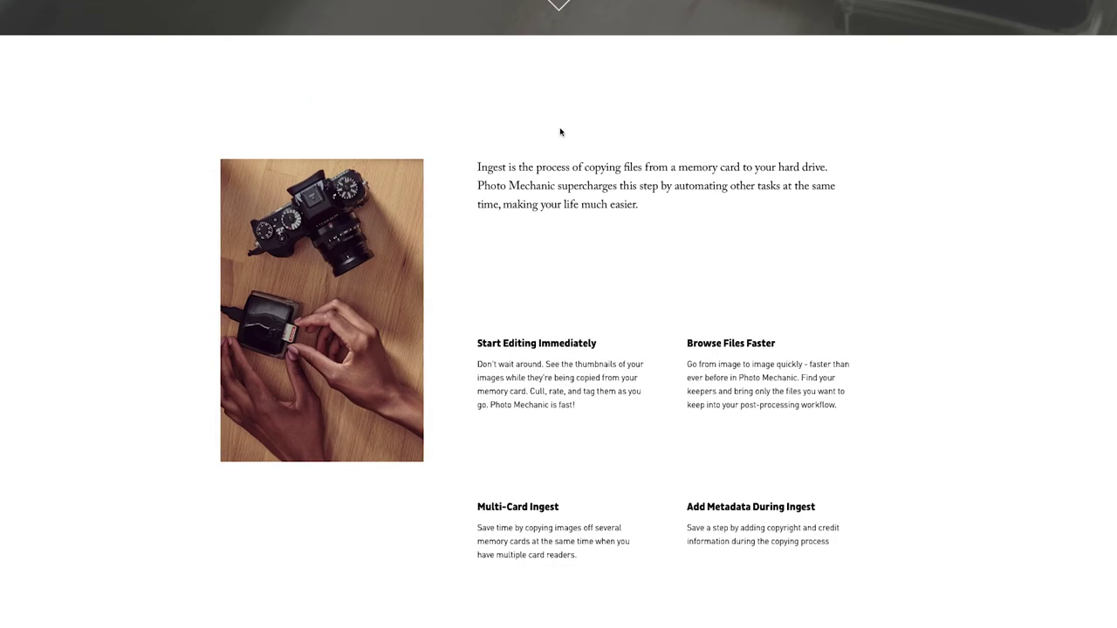
pyautogui.scroll(-7, 560, 132)
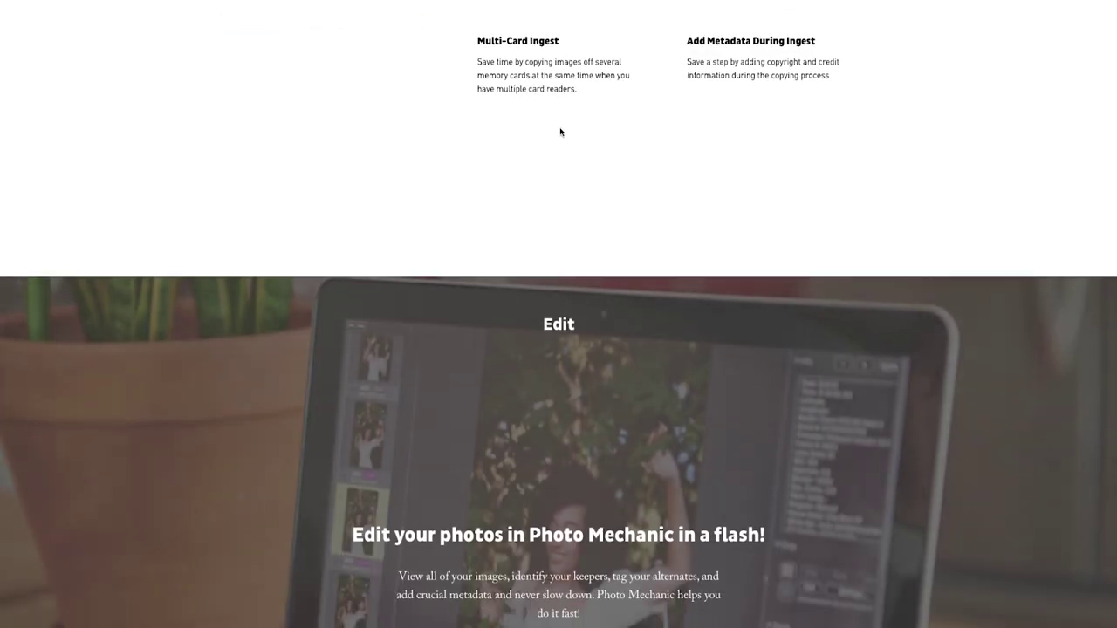
pyautogui.scroll(-6, 560, 128)
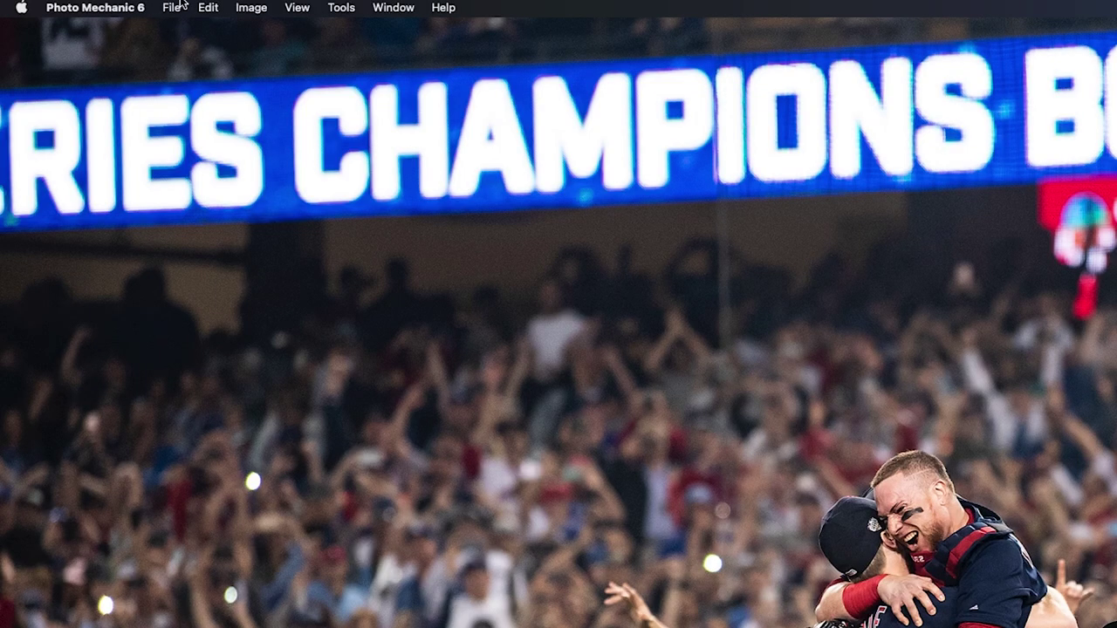
# - Choose Image > Metadata (IPTC) Template… to bring up the empty template editor
pyautogui.click(242, 6)
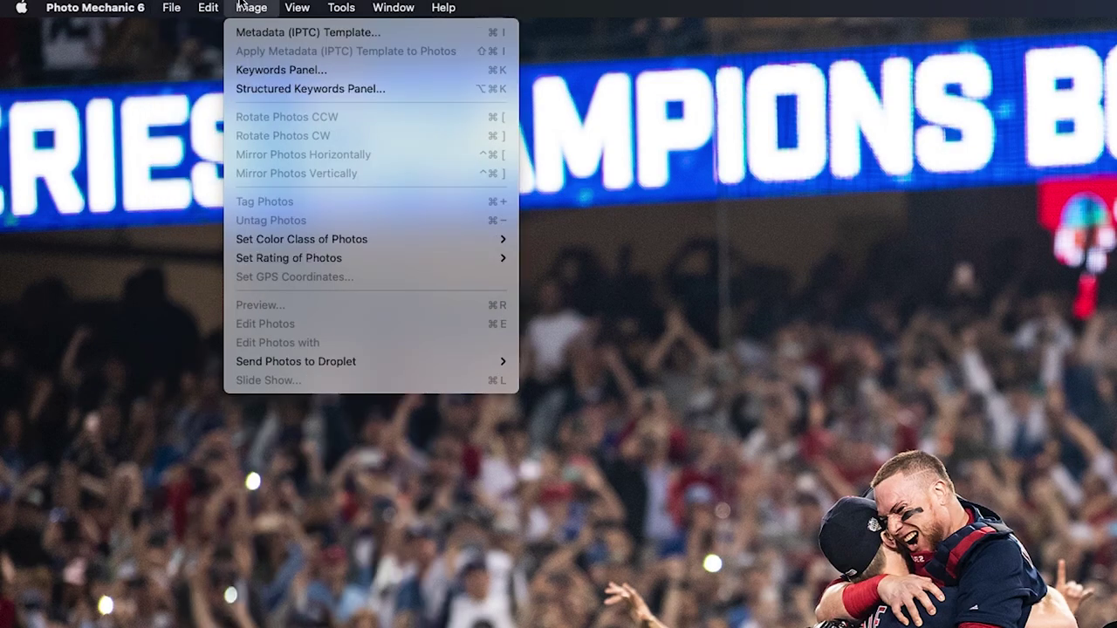
pyautogui.moveTo(129, 6)
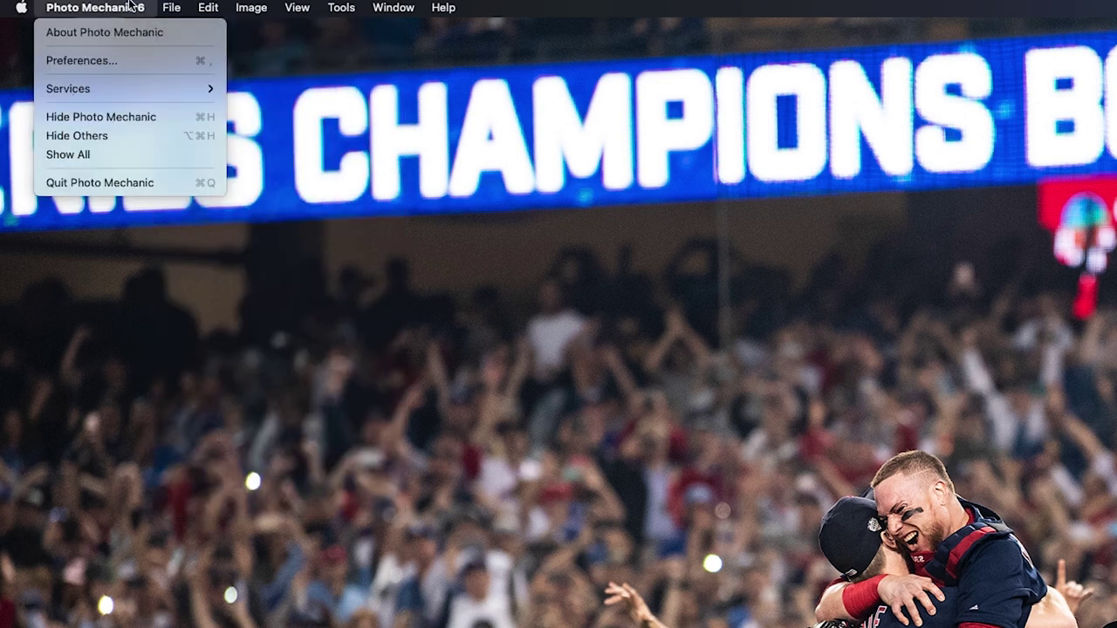
pyautogui.moveTo(250, 7)
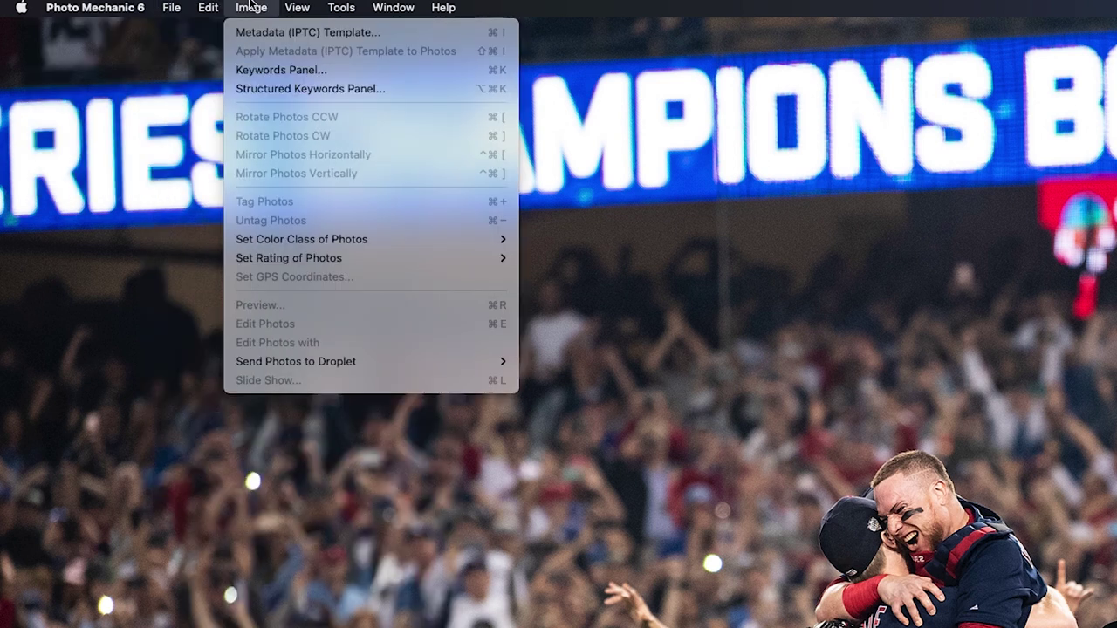
pyautogui.click(259, 33)
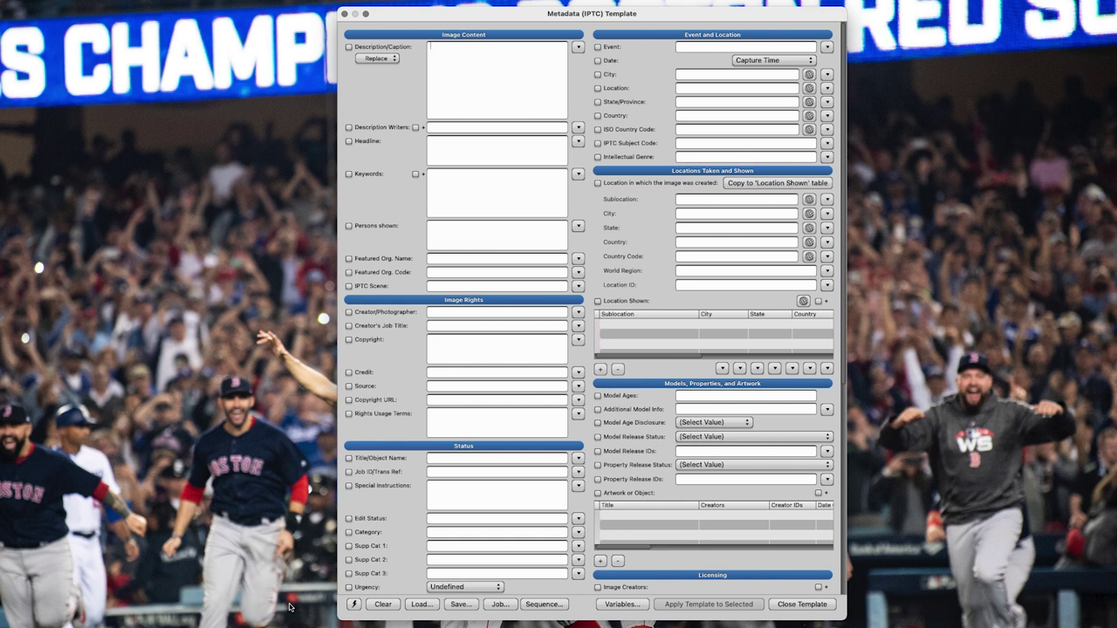
# - Use the snapshot (lightning) button to load the saved Fenway Park, Boston snapshot into the template
pyautogui.click(353, 604)
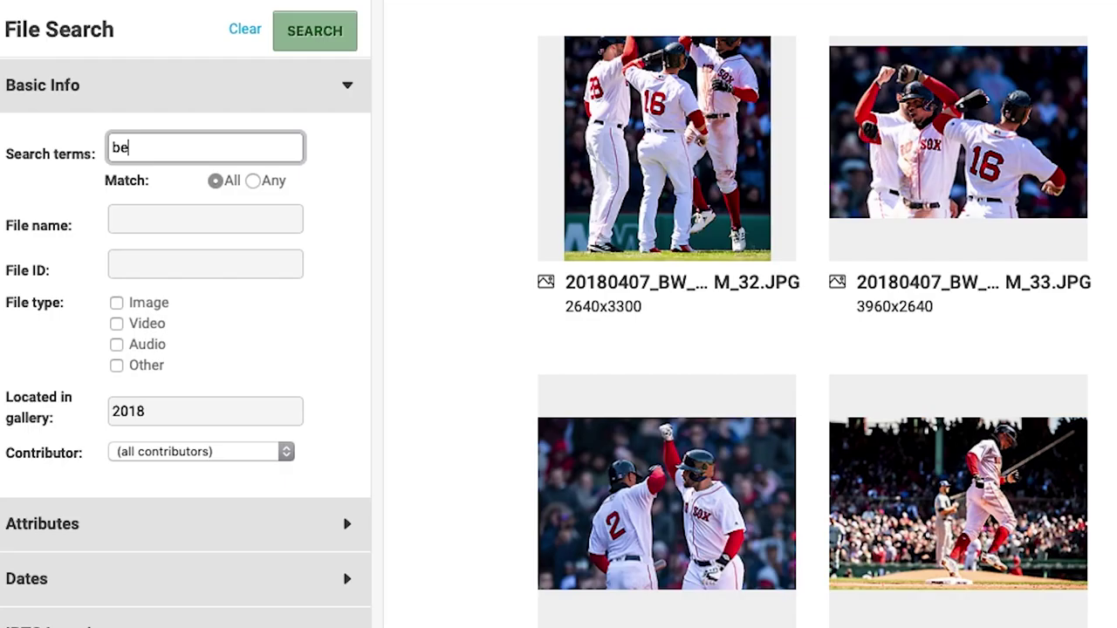
# - Search PhotoShelter for 'beauty' in '2019 fenway park' galleries and scroll the stadium results
pyautogui.write('auty')
pyautogui.click(158, 416)
pyautogui.press('BackSpace')
pyautogui.write('9 fen')
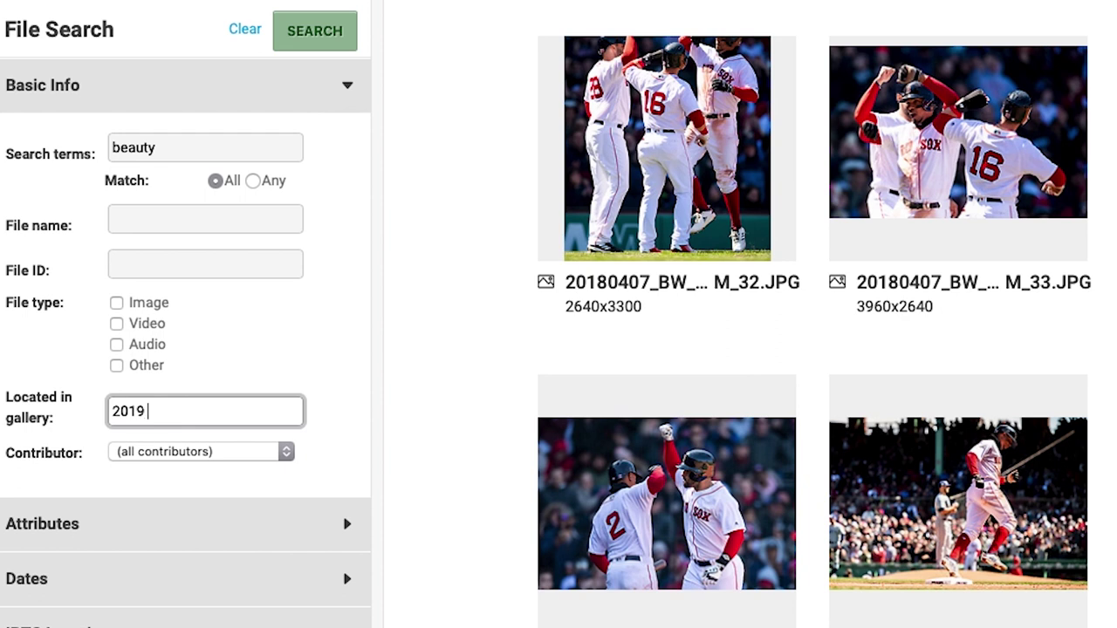
pyautogui.write('way park')
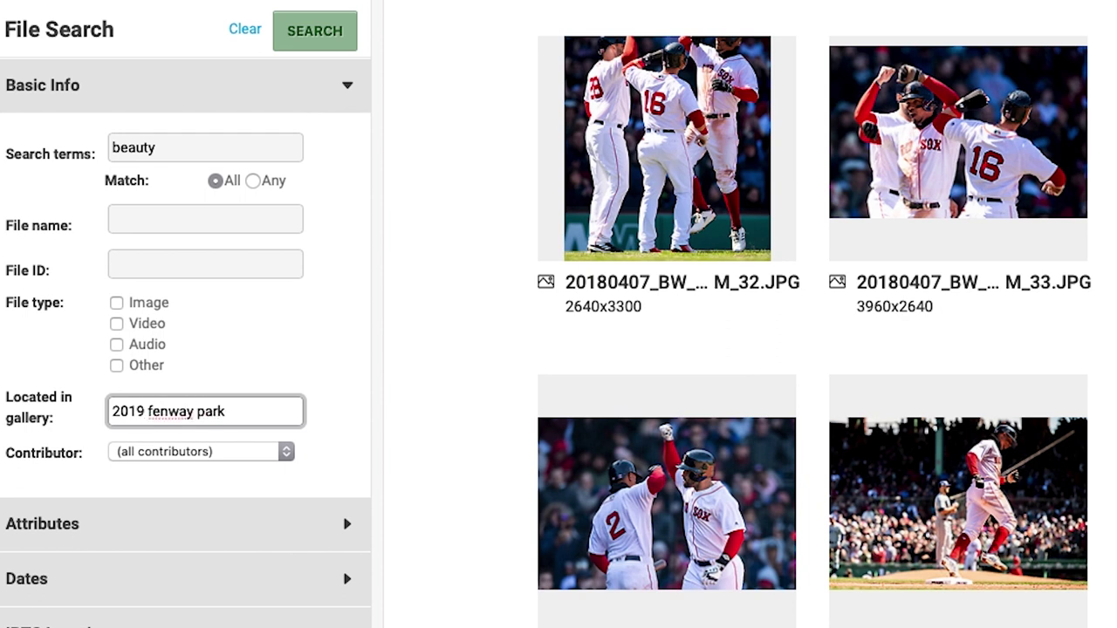
pyautogui.press('Return')
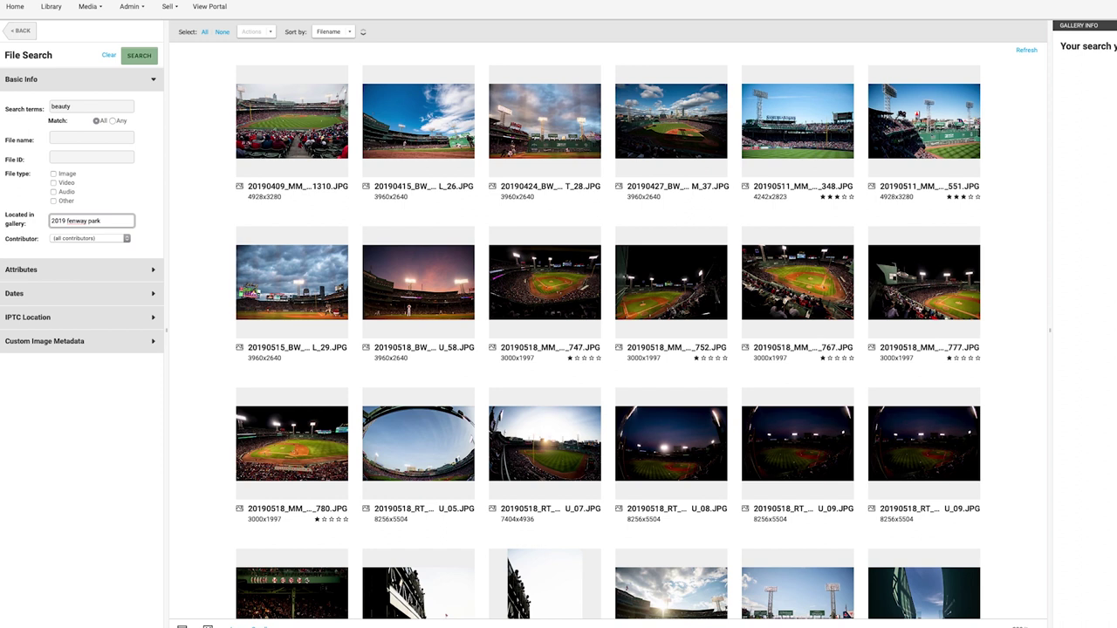
pyautogui.scroll(-2, 504, 166)
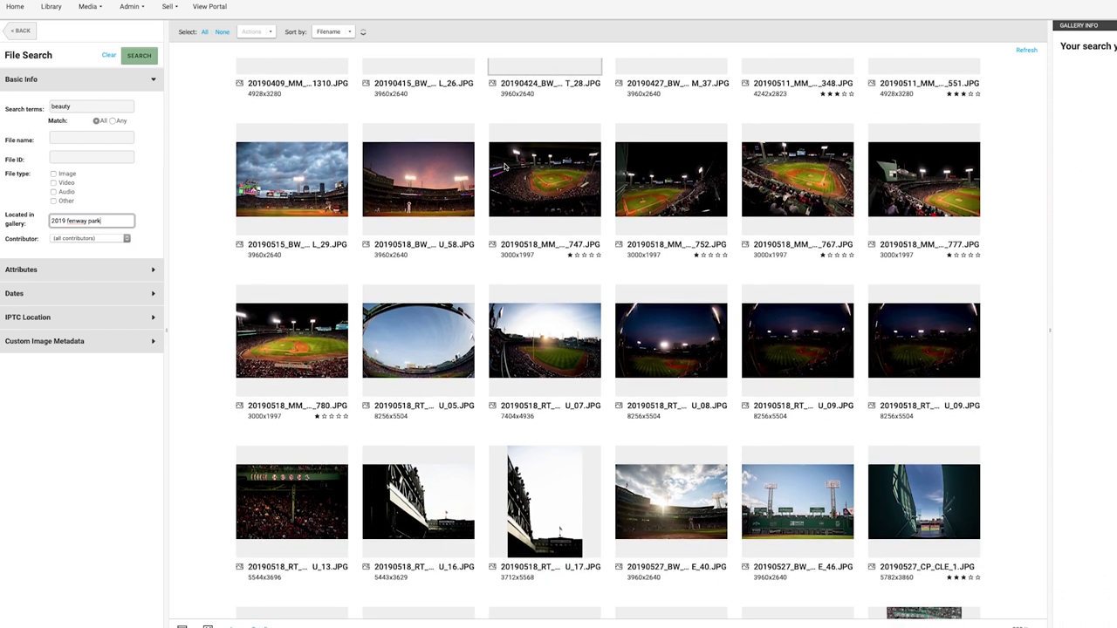
pyautogui.scroll(-2, 504, 166)
pyautogui.scroll(-2, 504, 166)
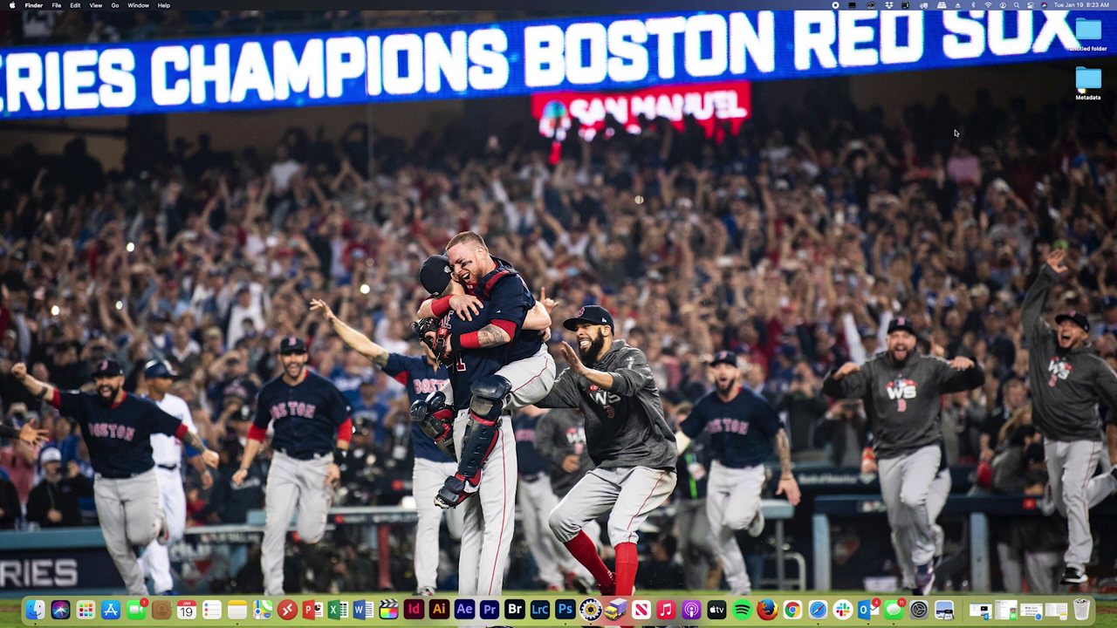
# - Open the desktop Metadata folder's images in Photo Mechanic with larger contact-sheet thumbnails
pyautogui.click(1081, 86)
pyautogui.doubleClick(1089, 79)
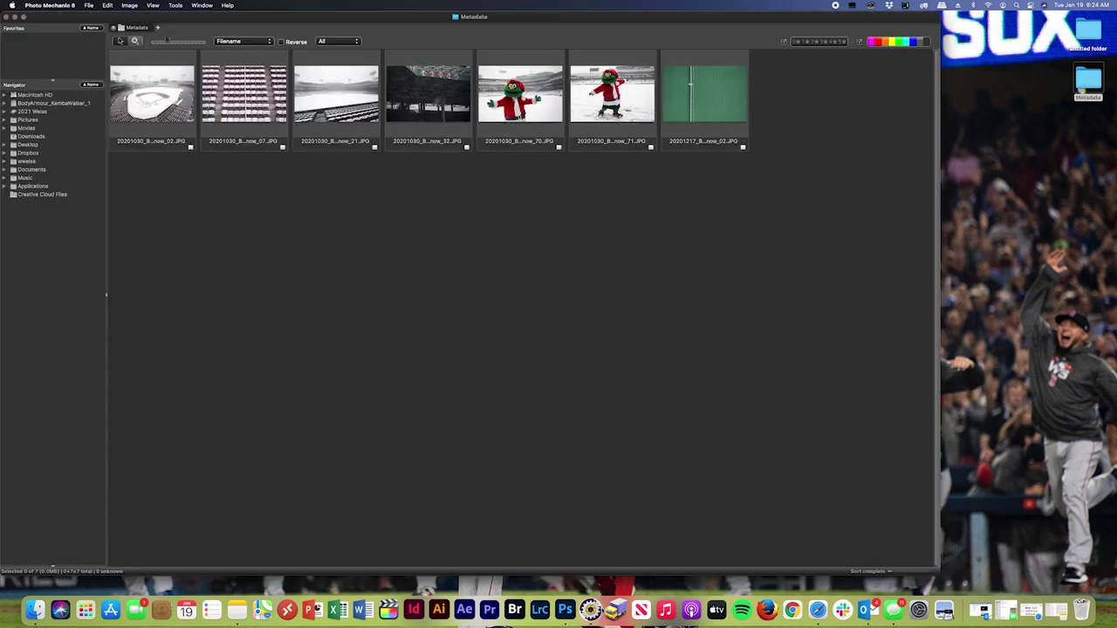
pyautogui.moveTo(168, 42); pyautogui.dragTo(184, 108)
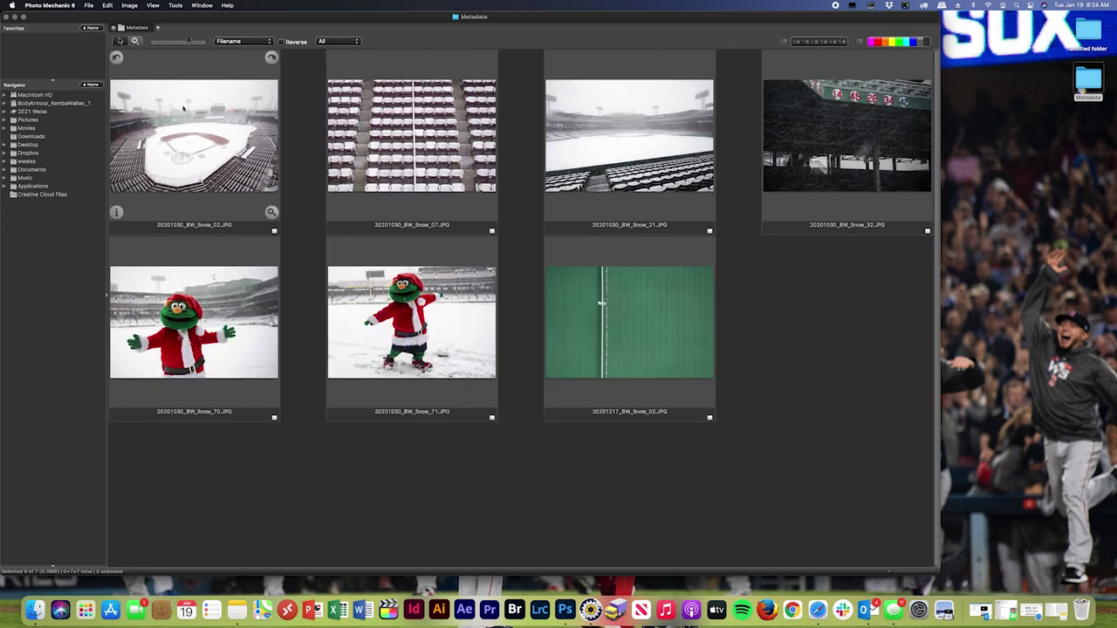
# - Select all seven photos and choose Image > Metadata (IPTC) Template…
pyautogui.press('super+a')
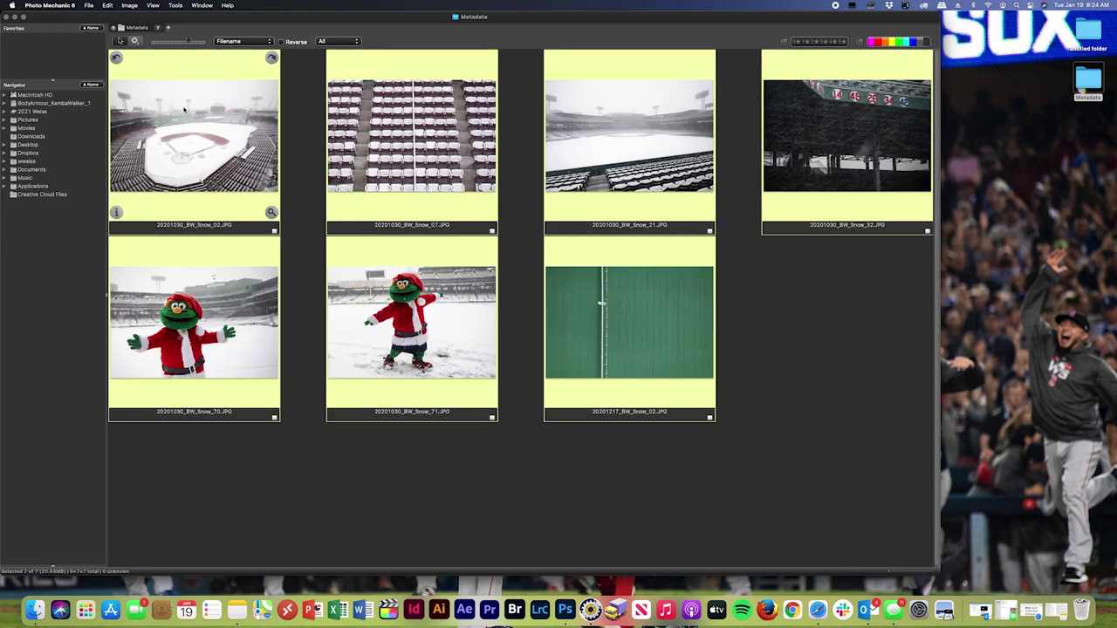
pyautogui.click(134, 6)
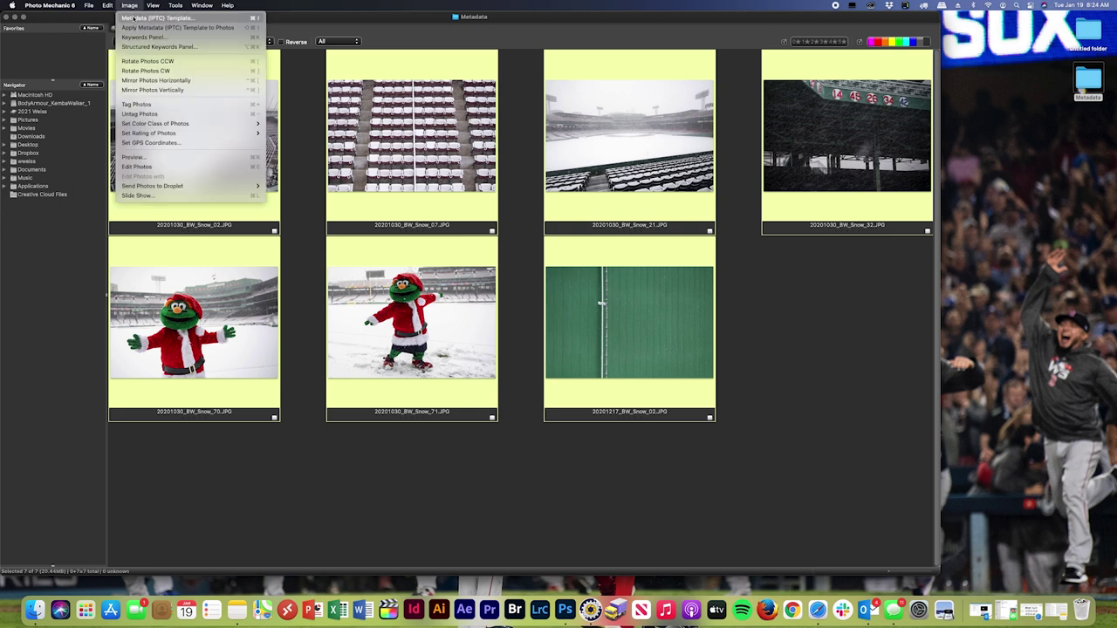
pyautogui.click(134, 17)
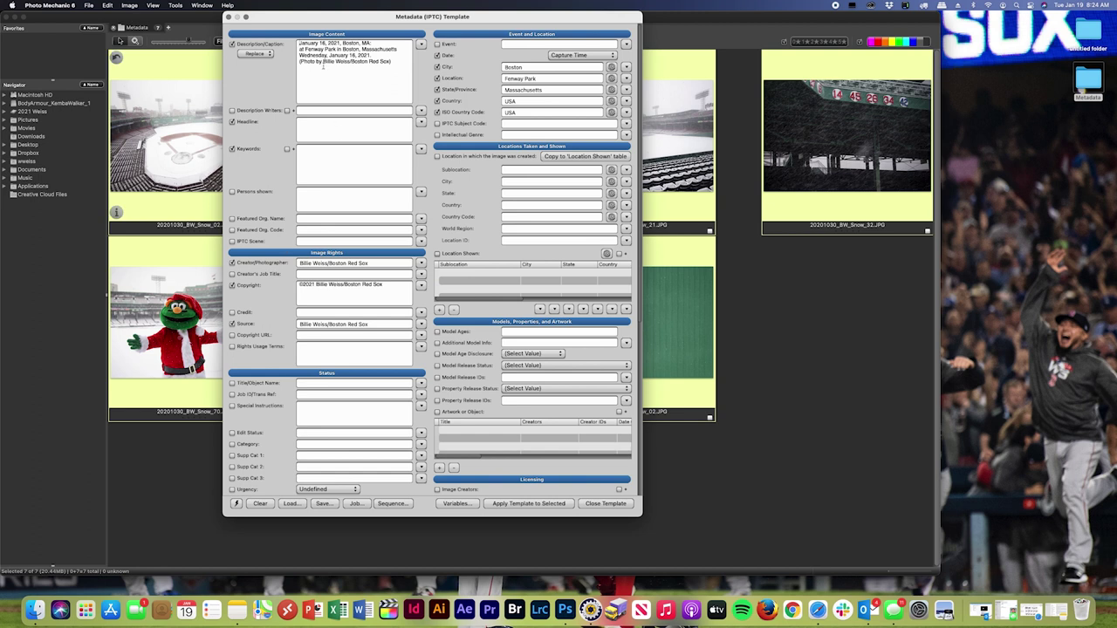
# - Change the caption dates to October 30, 2020 and the weekday to Saturday
pyautogui.moveTo(322, 42); pyautogui.dragTo(291, 44)
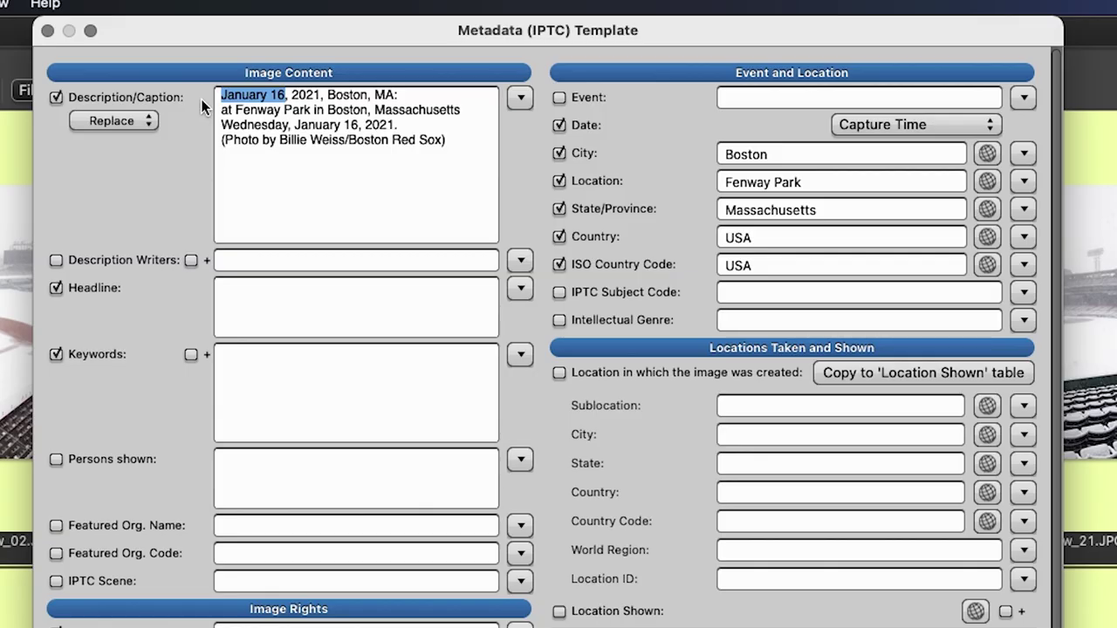
pyautogui.write('October 30')
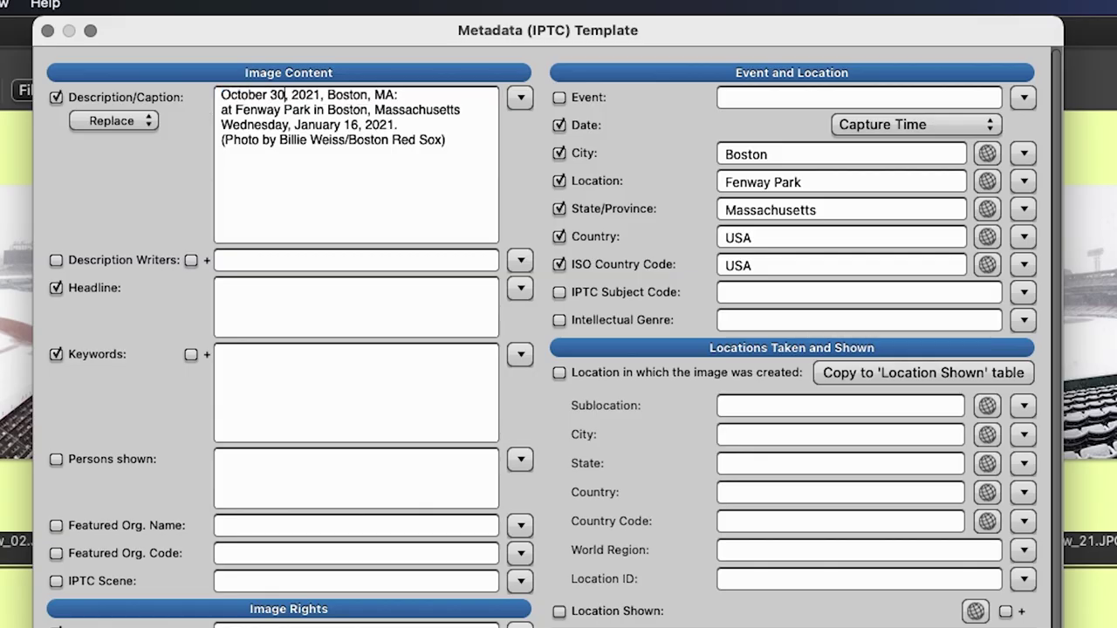
pyautogui.press('BackSpace')
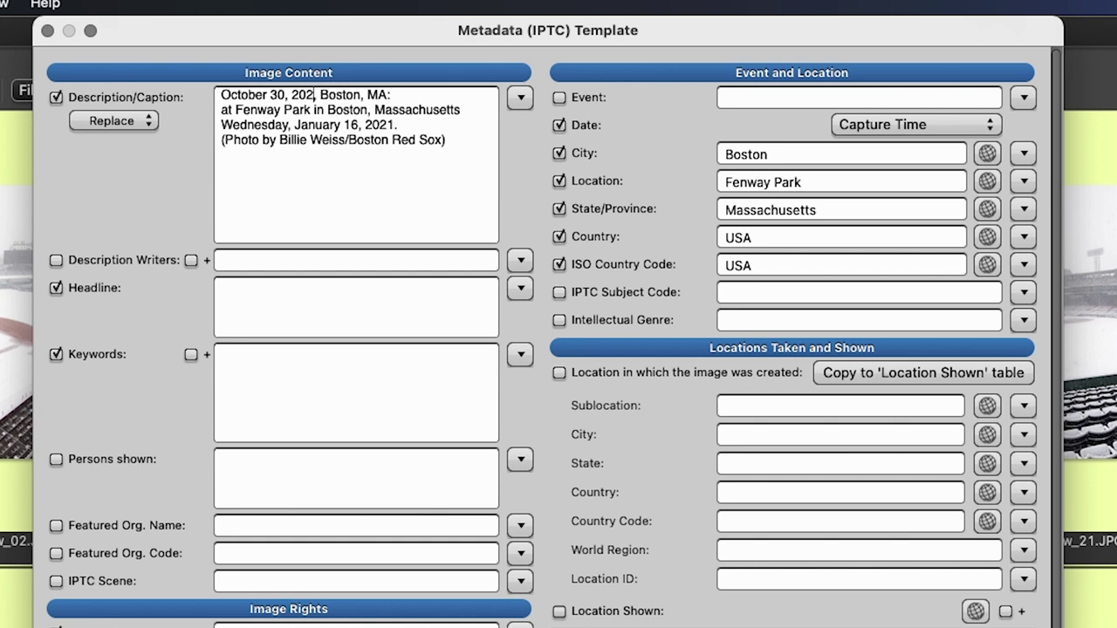
pyautogui.write('0')
pyautogui.moveTo(358, 126); pyautogui.dragTo(294, 127)
pyautogui.write('October 30')
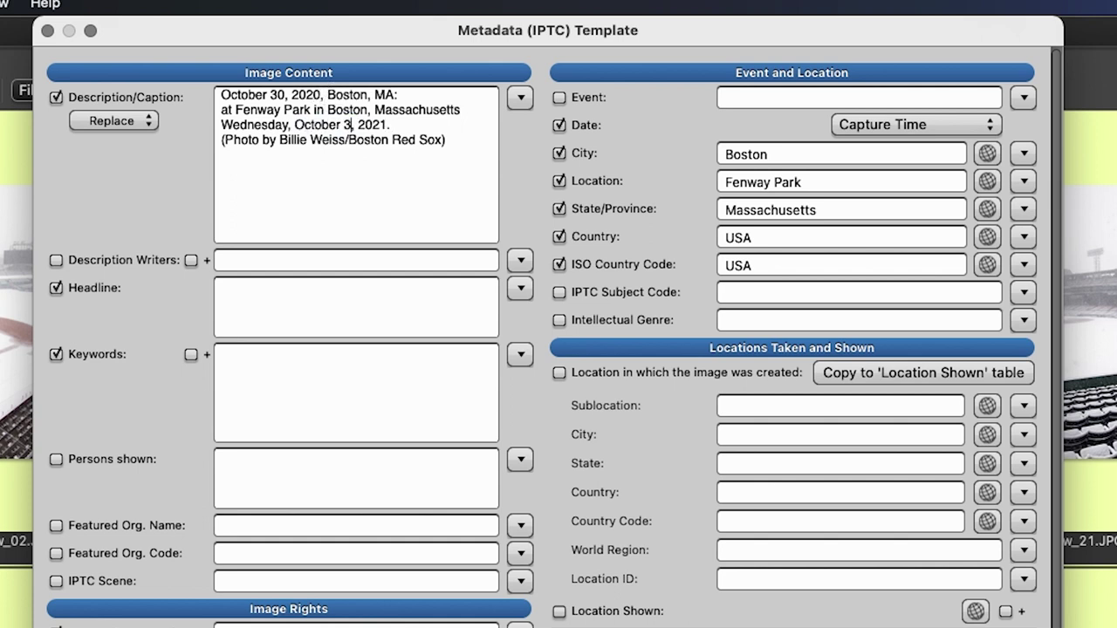
pyautogui.moveTo(289, 125); pyautogui.dragTo(207, 124)
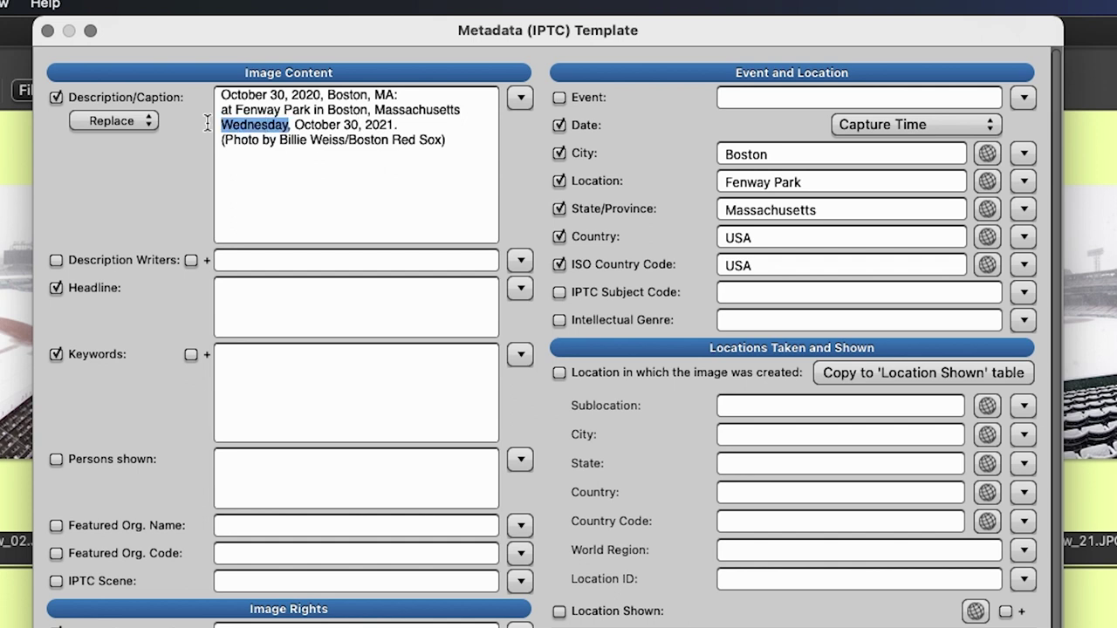
pyautogui.write('Saturday')
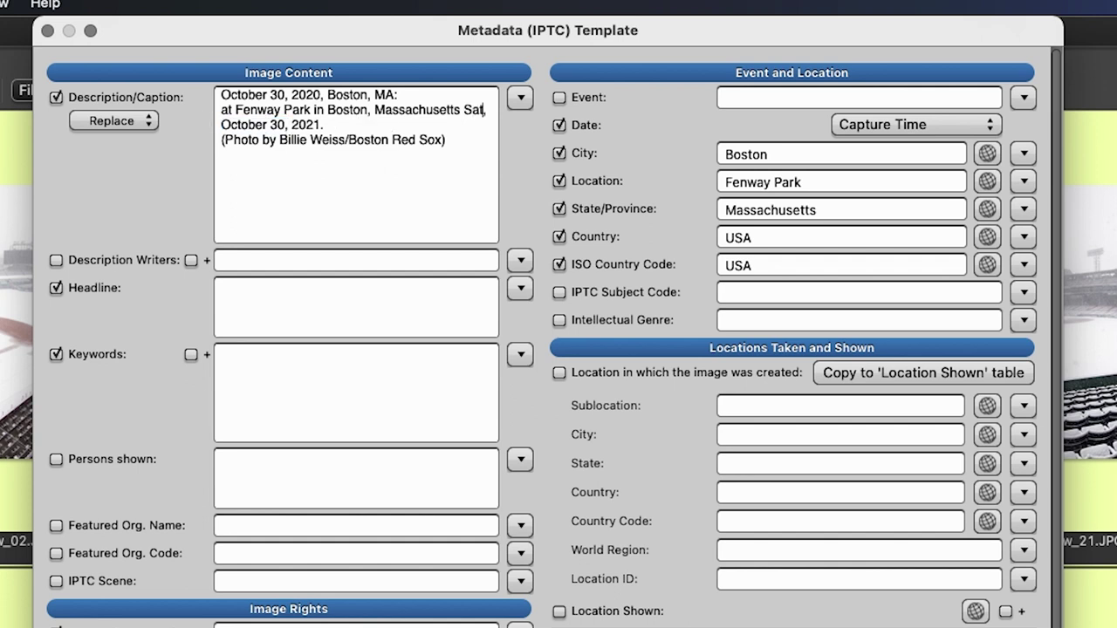
pyautogui.click(382, 125)
pyautogui.press('BackSpace')
pyautogui.press('BackSpace')
pyautogui.write('0.')
# - Add headline FENWAY SNOW and keywords Fenway Park Snow, Fenway Snow, Snow, Weather, Storm, then apply to selected photos
pyautogui.click(254, 309)
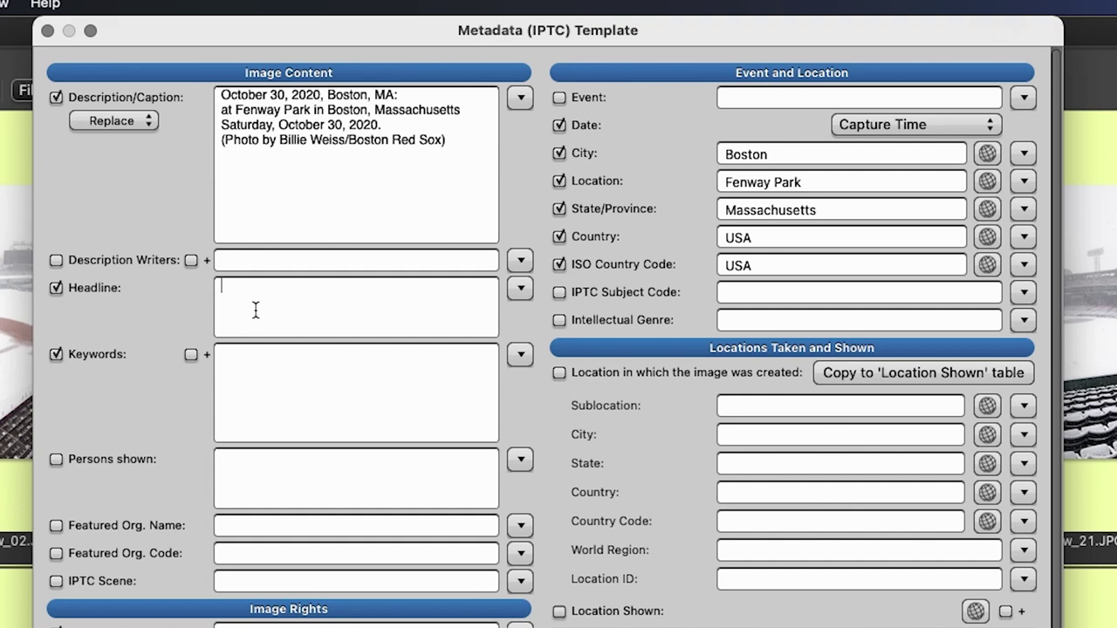
pyautogui.write('FENWAY SNOW')
pyautogui.click(221, 352)
pyautogui.write('Fenway Park Snow, Fen')
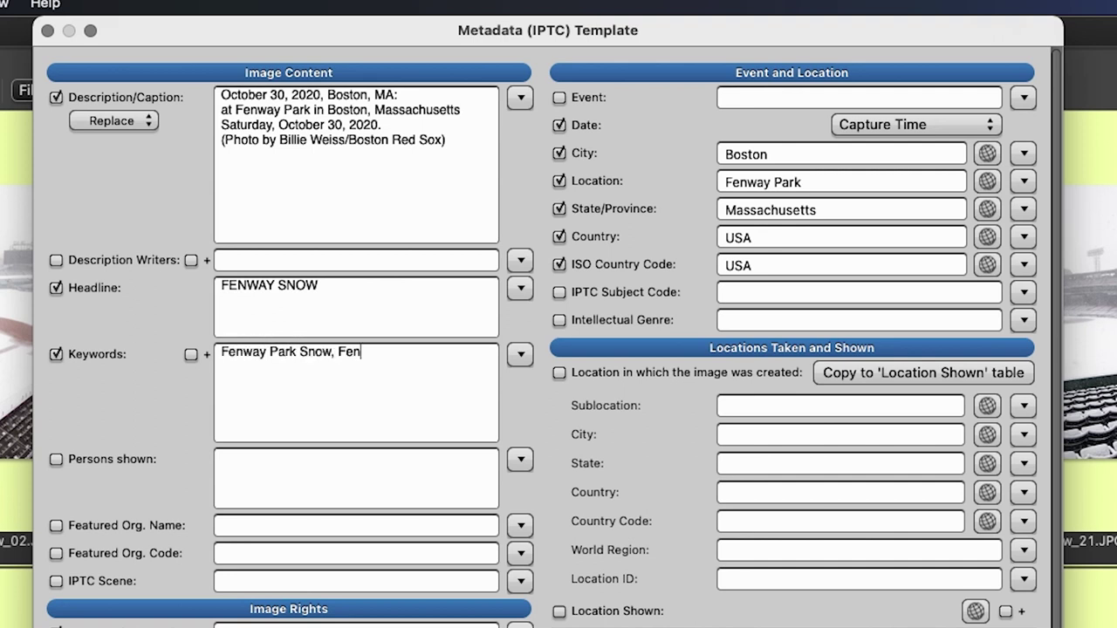
pyautogui.write('way Snow, Snow, Weather, ')
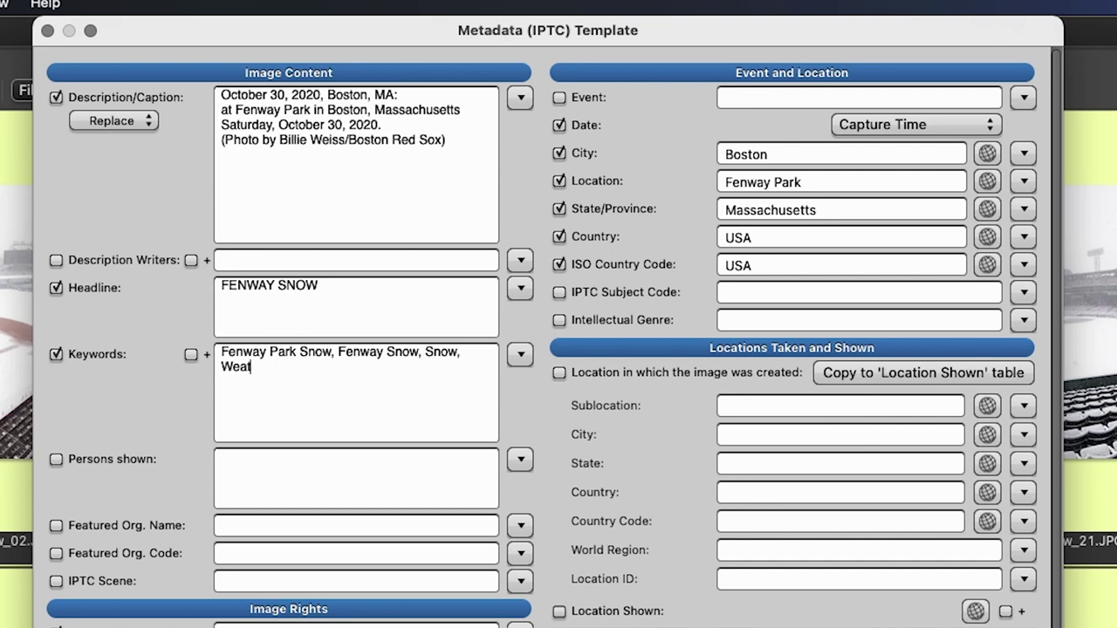
pyautogui.write('Storm,')
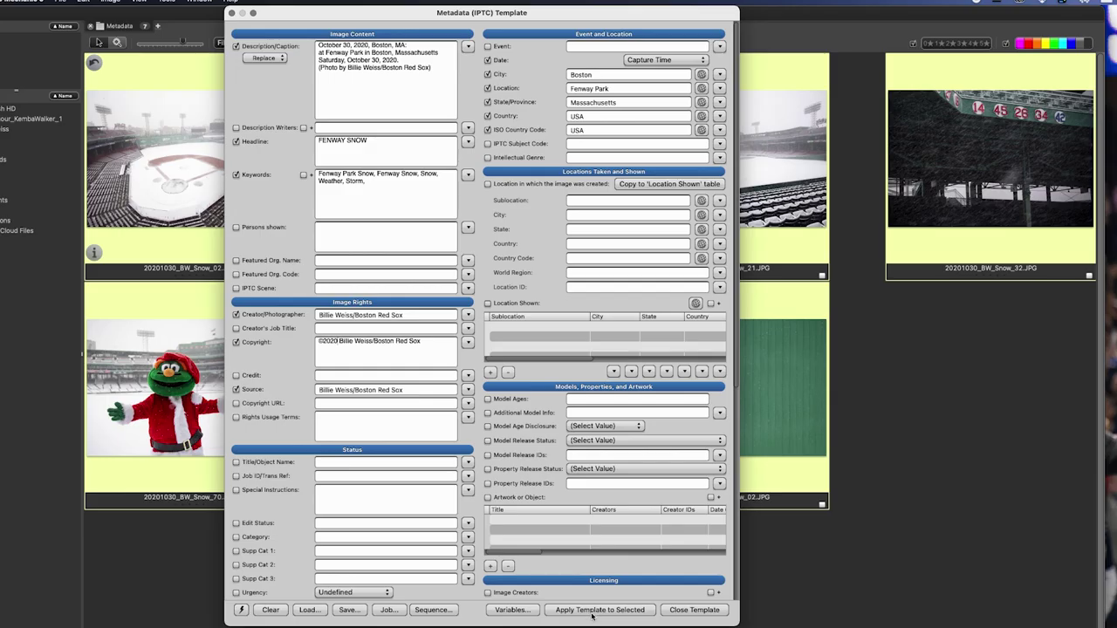
pyautogui.click(591, 614)
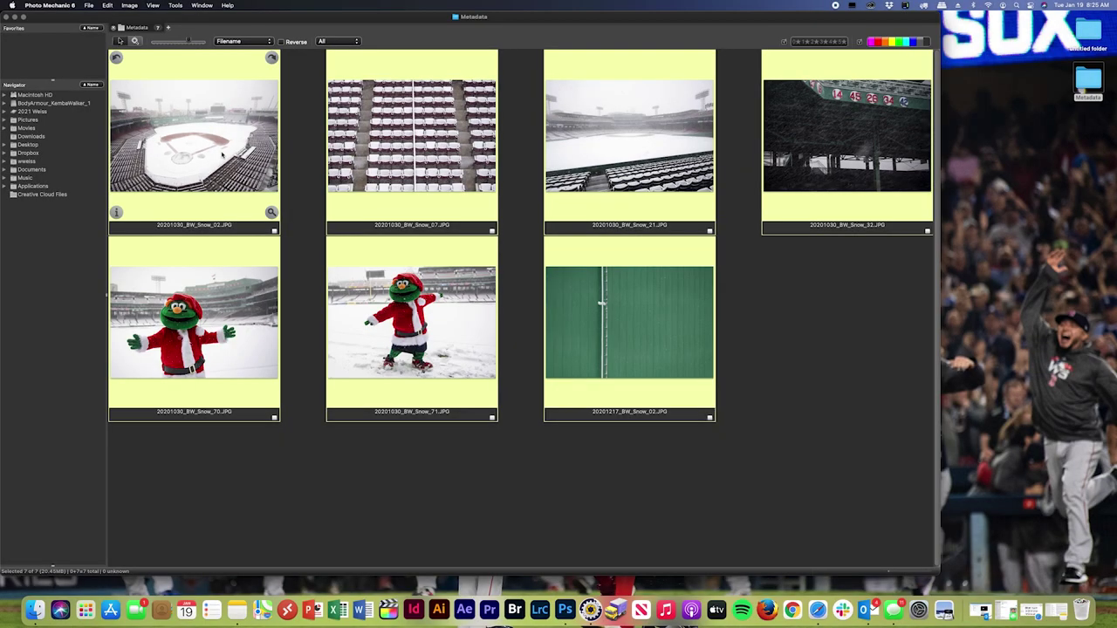
# - Caption the first photo 'A general view of the field as snow falls' and add General View, Overall, Interior keywords
pyautogui.click(223, 154)
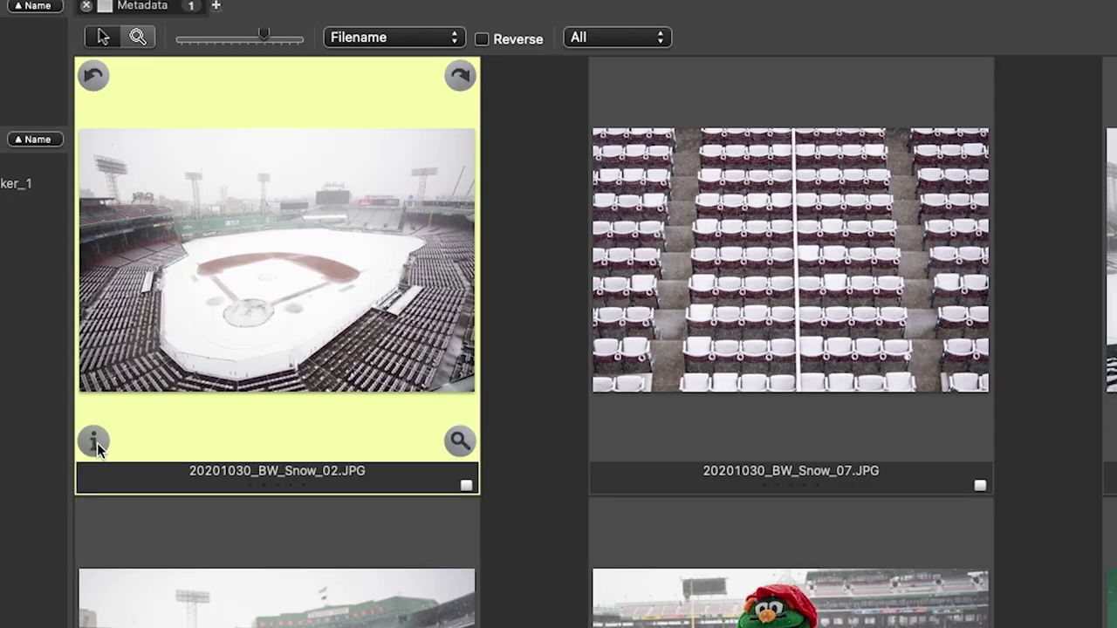
pyautogui.click(94, 441)
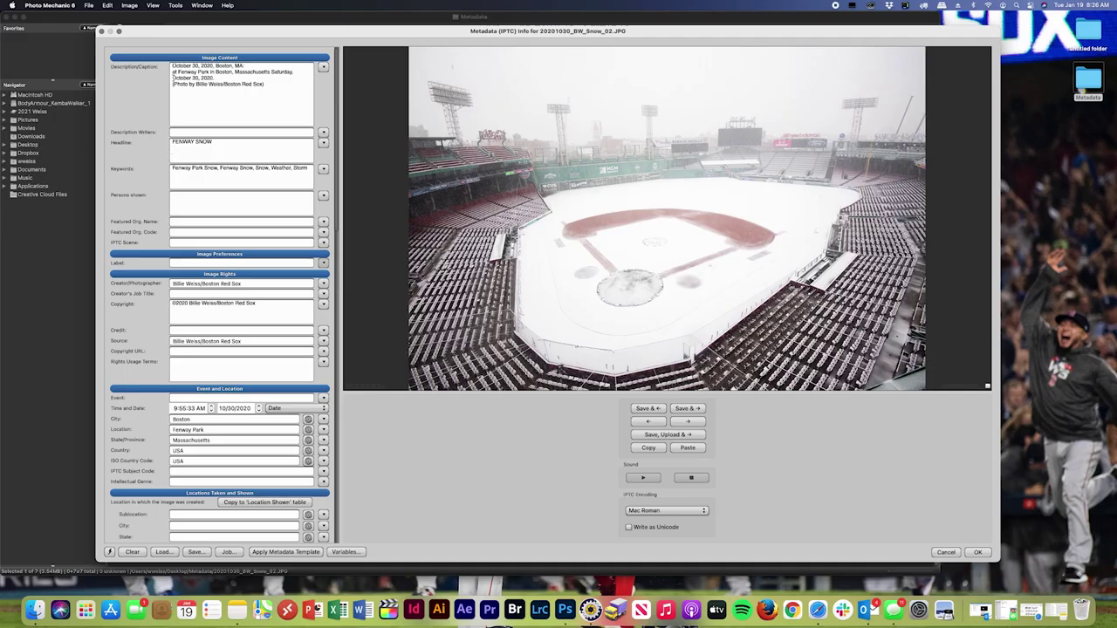
pyautogui.click(173, 72)
pyautogui.write('A general view')
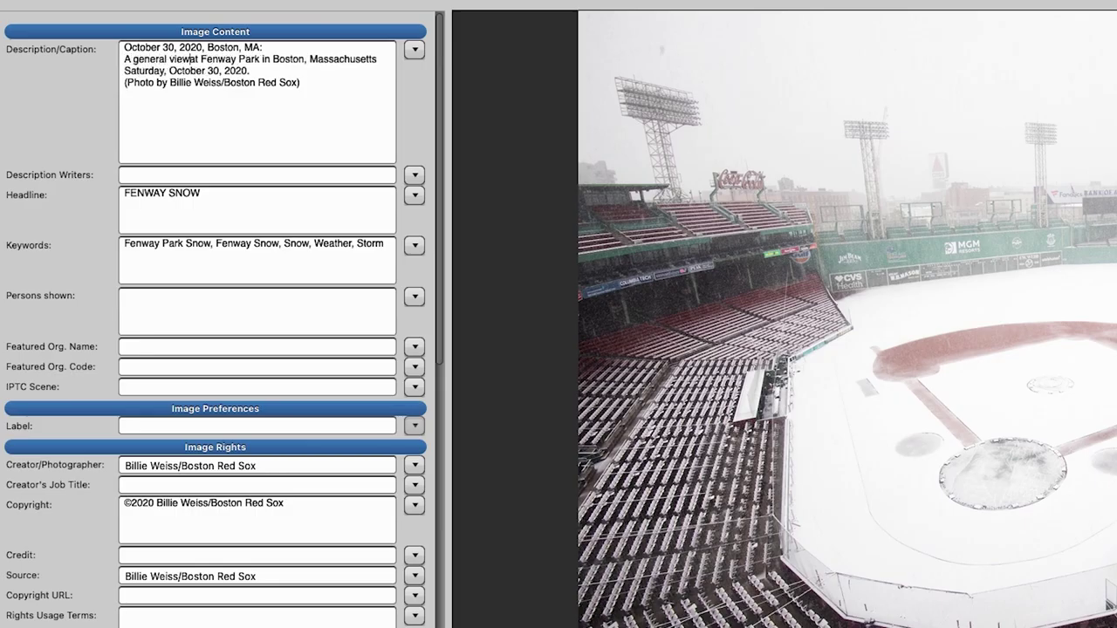
pyautogui.write(' of the field ')
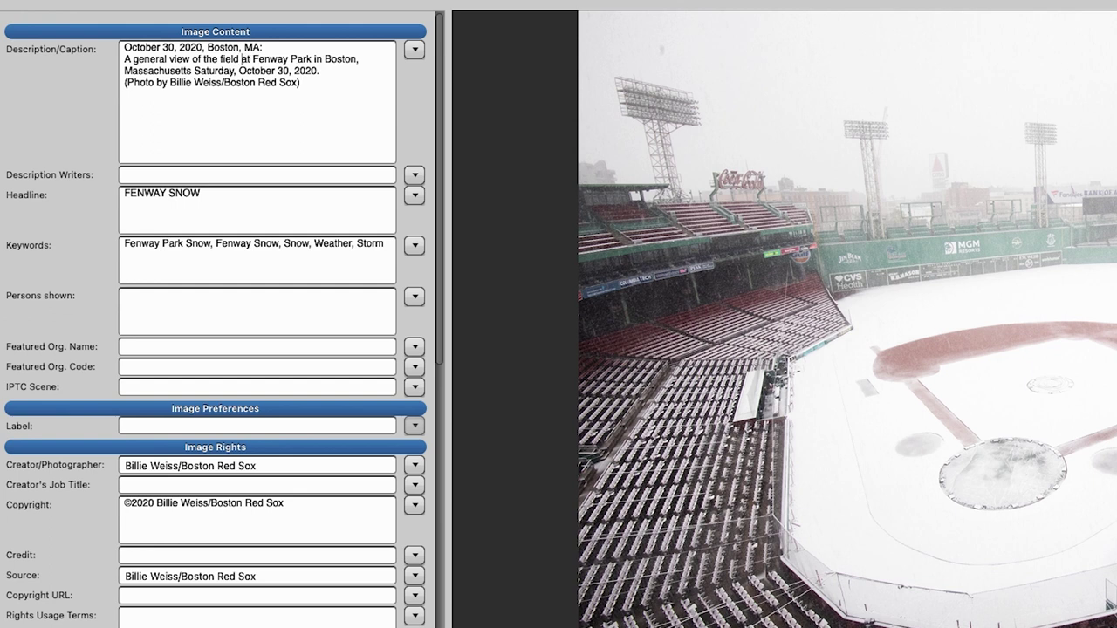
pyautogui.write('as snow falls a')
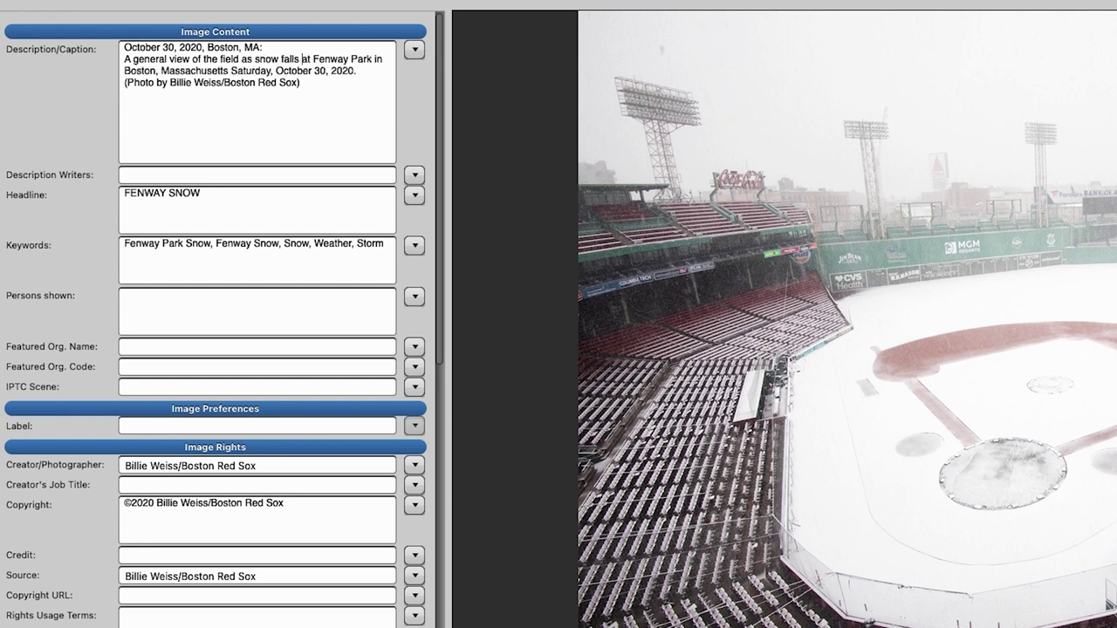
pyautogui.click(372, 273)
pyautogui.write(',')
pyautogui.write(' General View, ')
pyautogui.write('Overall, Interior,')
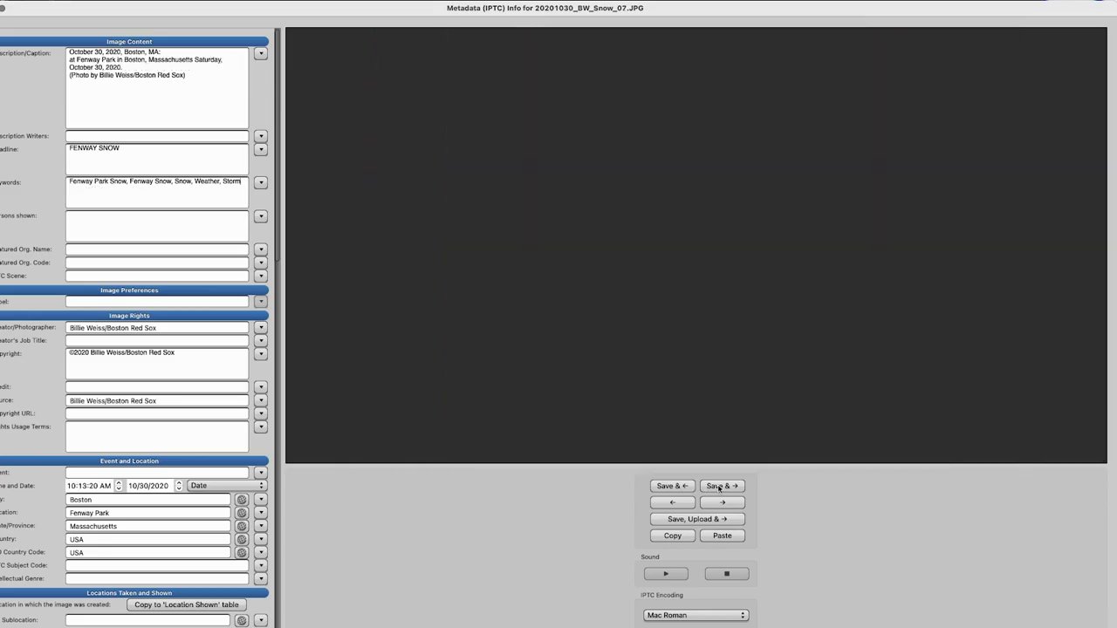
# - Caption the remaining photos (snow-covered seats, Wally waving, Green Monster) with matching keywords, saving each
pyautogui.write('The seats are covered in snow')
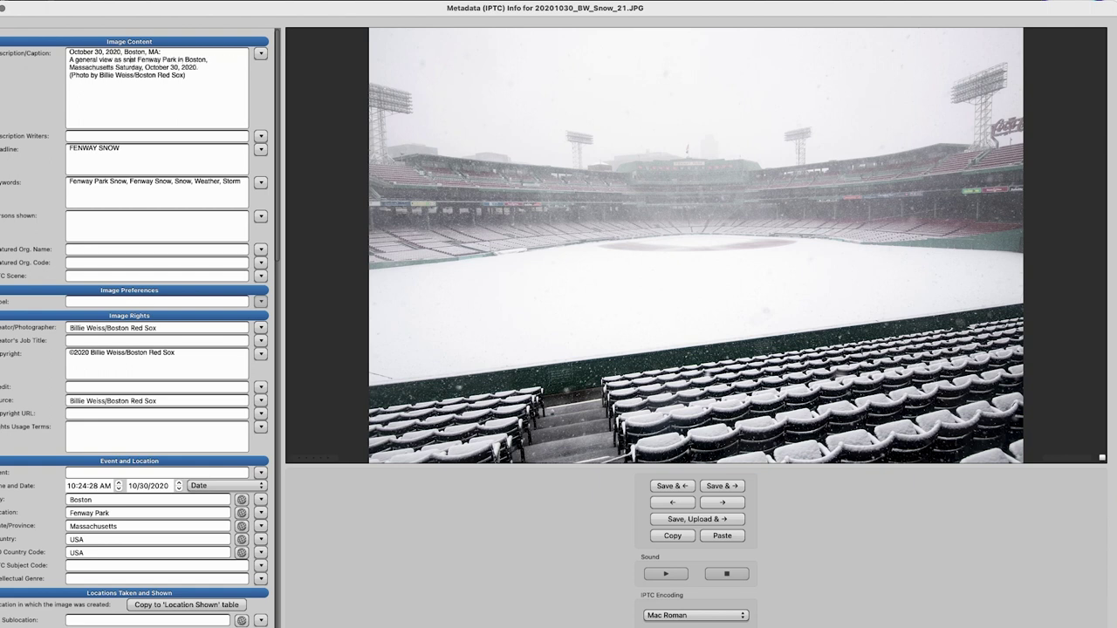
pyautogui.write('General View, O')
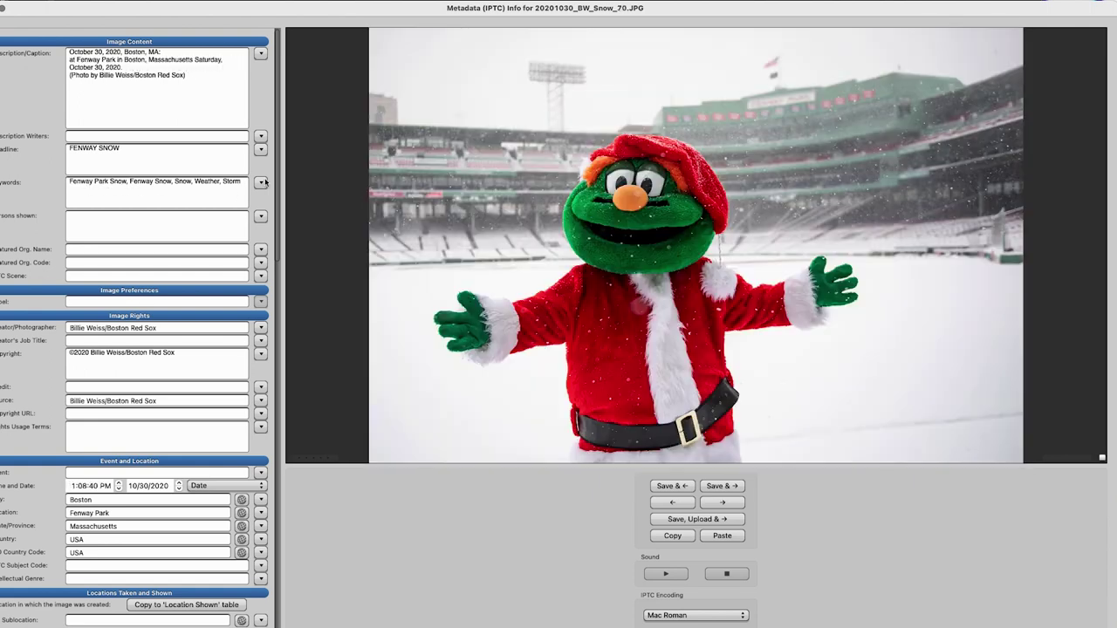
pyautogui.write('Wally the Green Monster waves as snow falls ')
pyautogui.write(', Wally, Mascot, Santa')
pyautogui.press('super+Return')
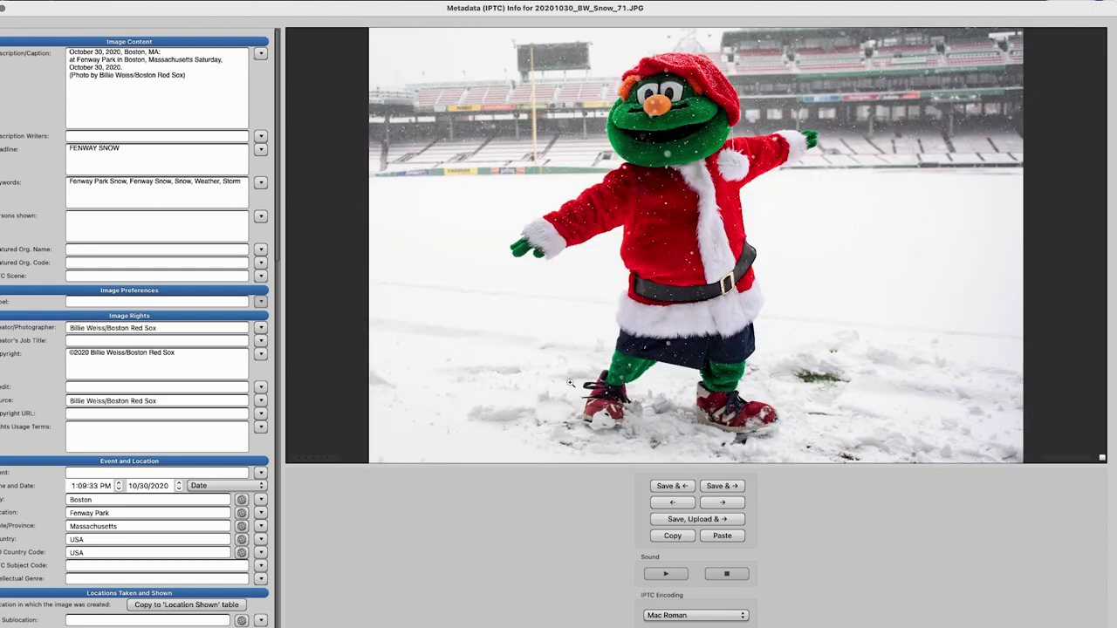
pyautogui.write('Wally the Green Monster waves as snow falls ')
pyautogui.write(', Wally, Mascot, Snow, S')
pyautogui.press('super+Return')
pyautogui.write('The ')
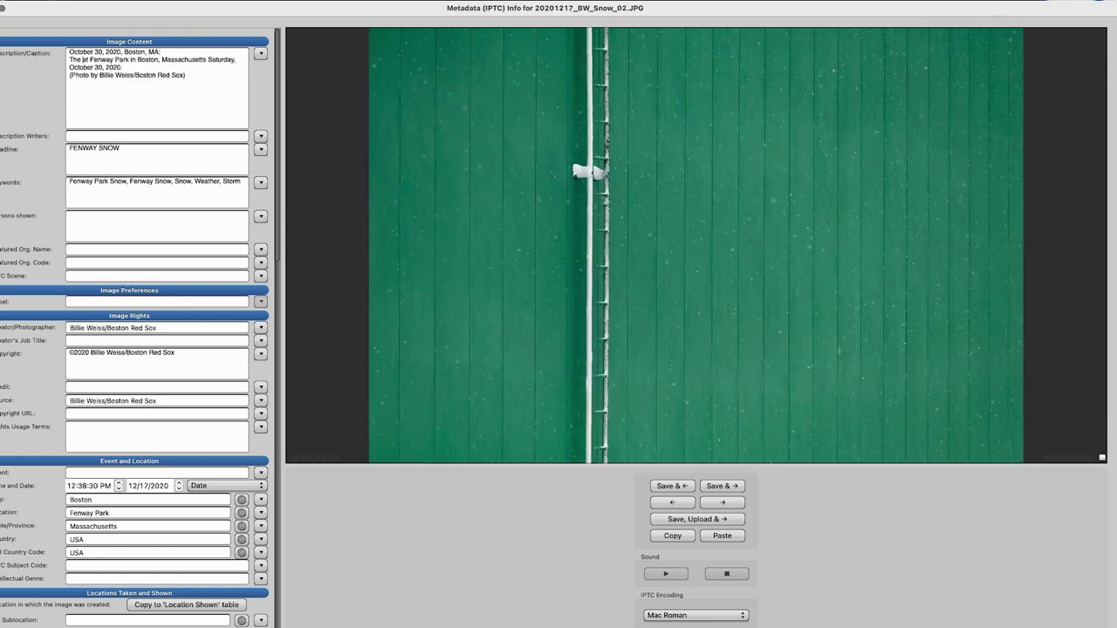
pyautogui.write('Green Monster is shown as snow falls , Green Monster, Wall')
pyautogui.press('super+Return')
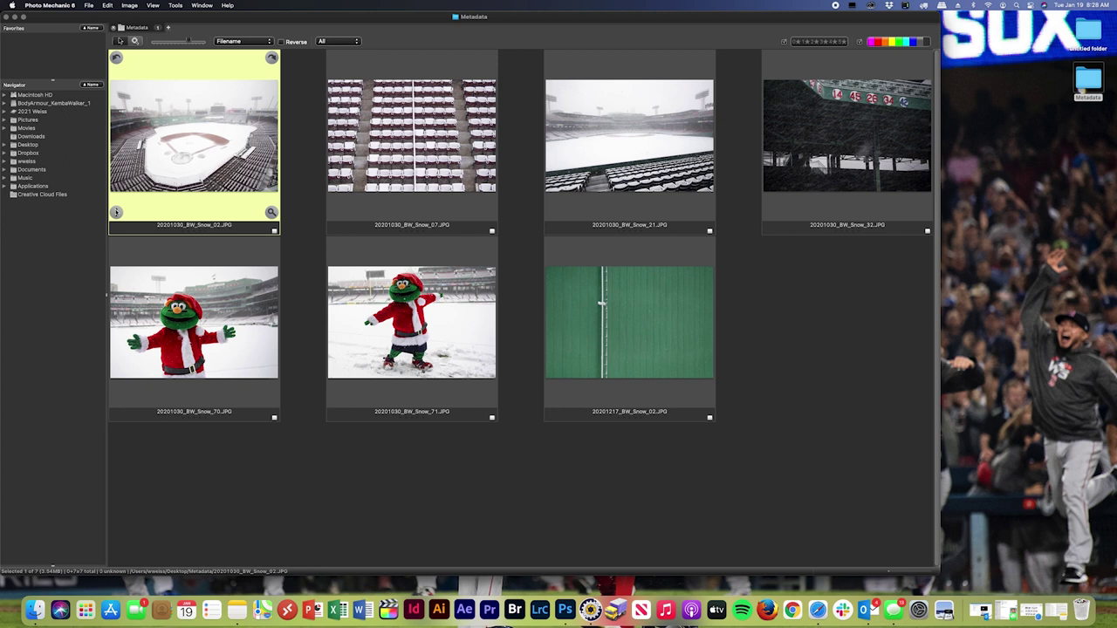
pyautogui.click(117, 212)
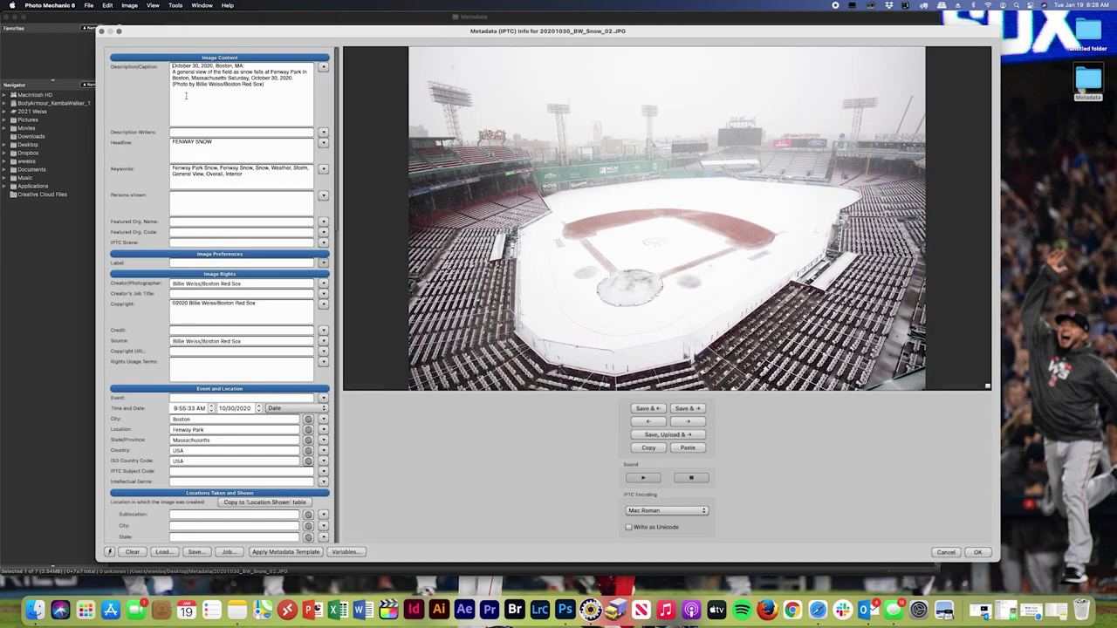
# - Step through the next five photos' metadata, then select 20201030_BW_Snow_02.JPG
pyautogui.click(686, 408)
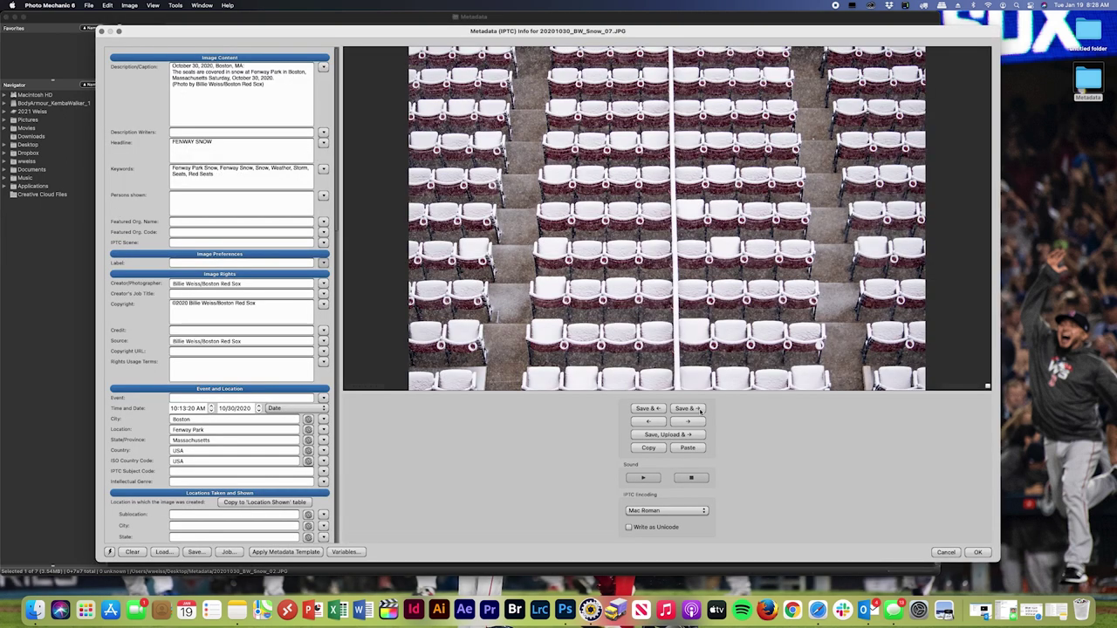
pyautogui.click(698, 409)
pyautogui.click(698, 409)
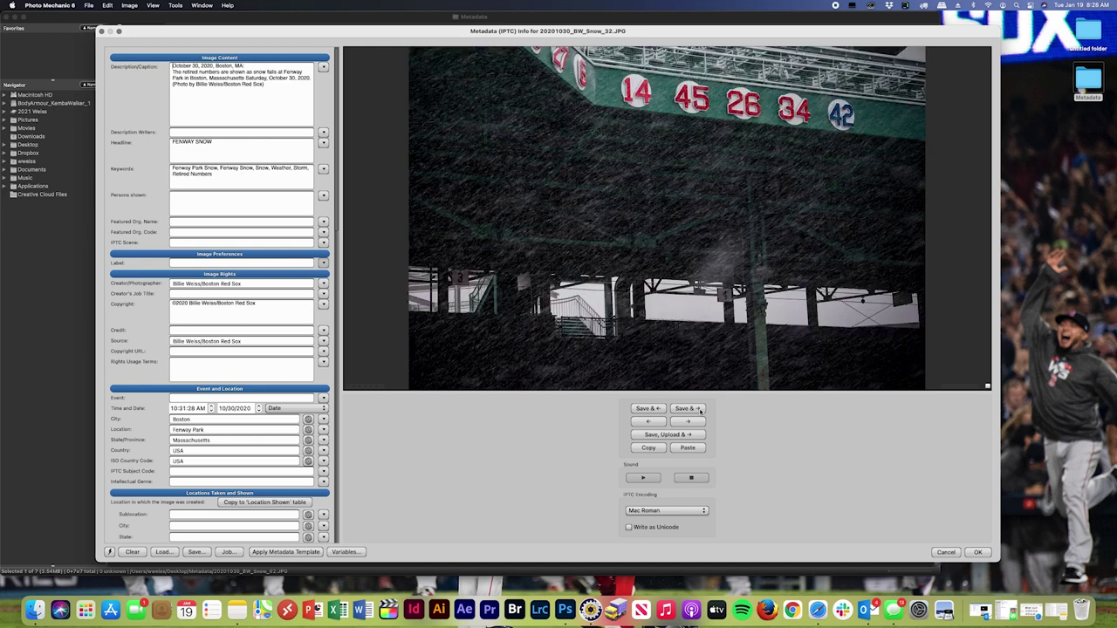
pyautogui.click(699, 410)
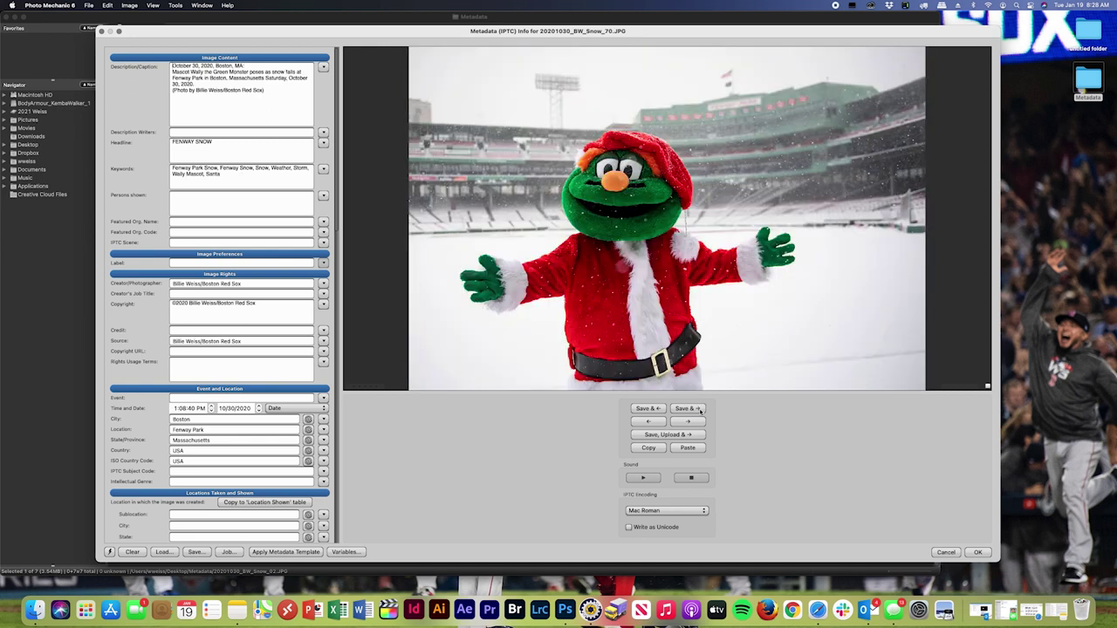
pyautogui.click(699, 409)
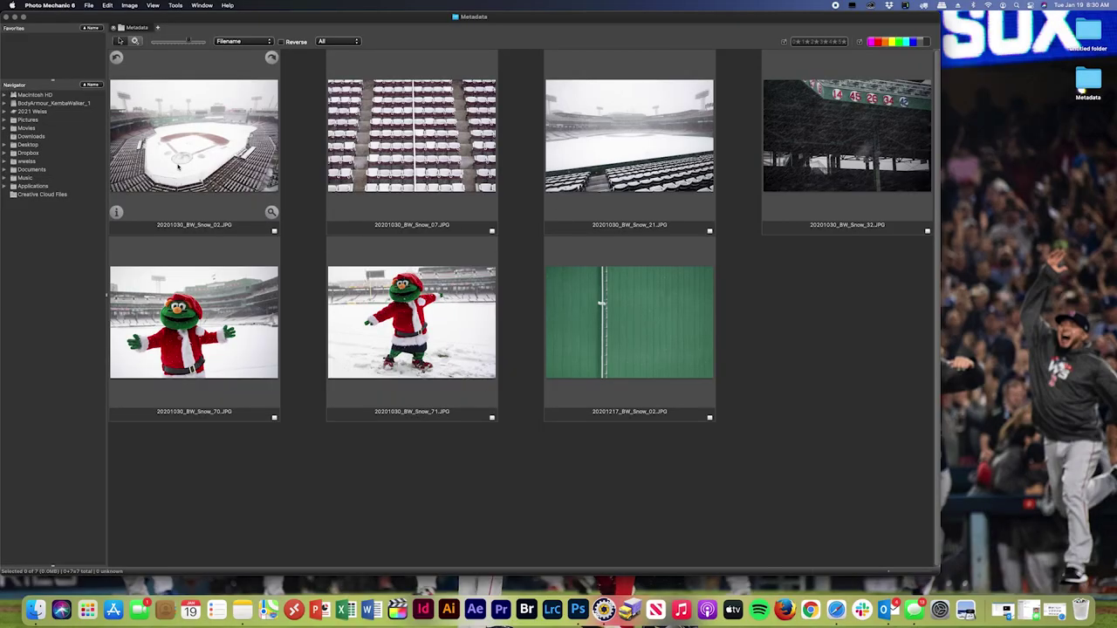
pyautogui.click(178, 166)
# - Recaption Snow_02 as 'a general view of the ballpark', add keywords General View, Overall, interior, copy, save
pyautogui.click(116, 212)
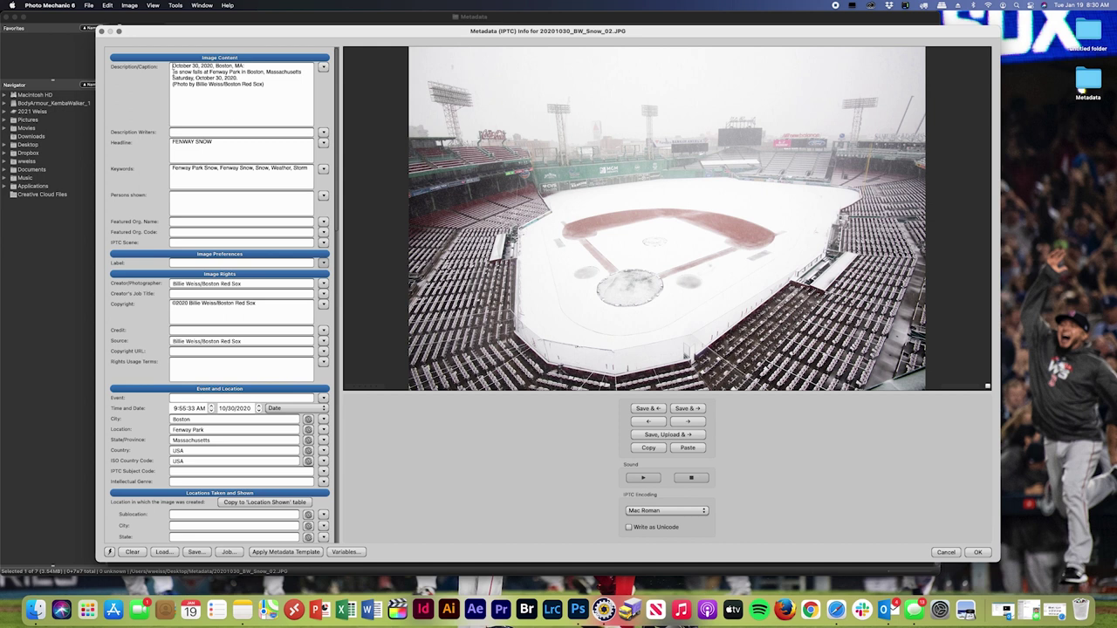
pyautogui.click(173, 73)
pyautogui.write('a')
pyautogui.write(' general view ')
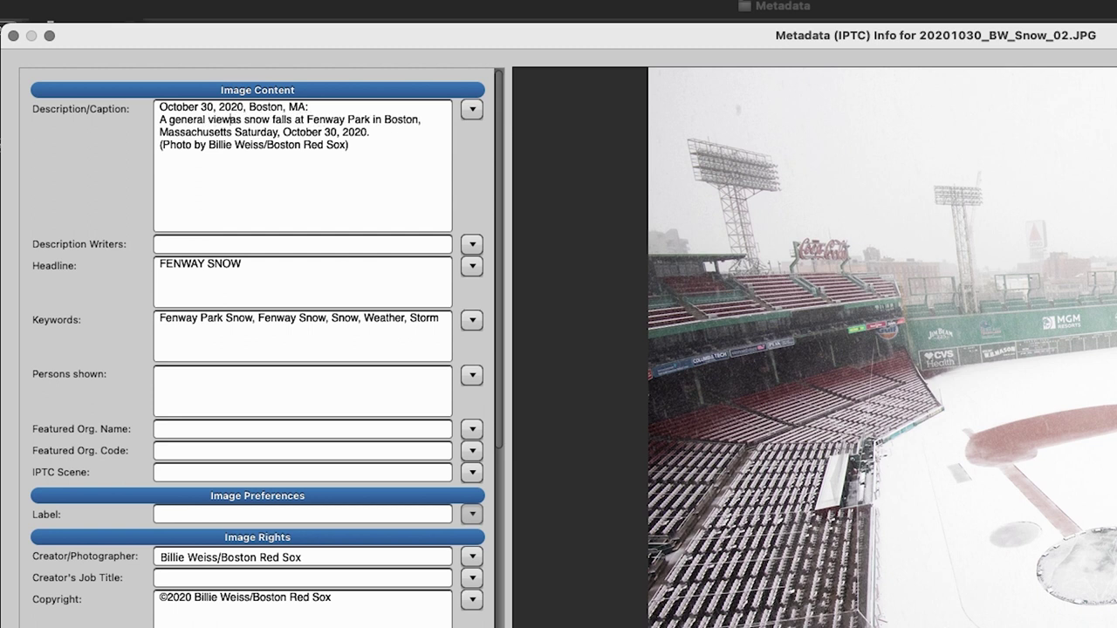
pyautogui.write('of the ballpark')
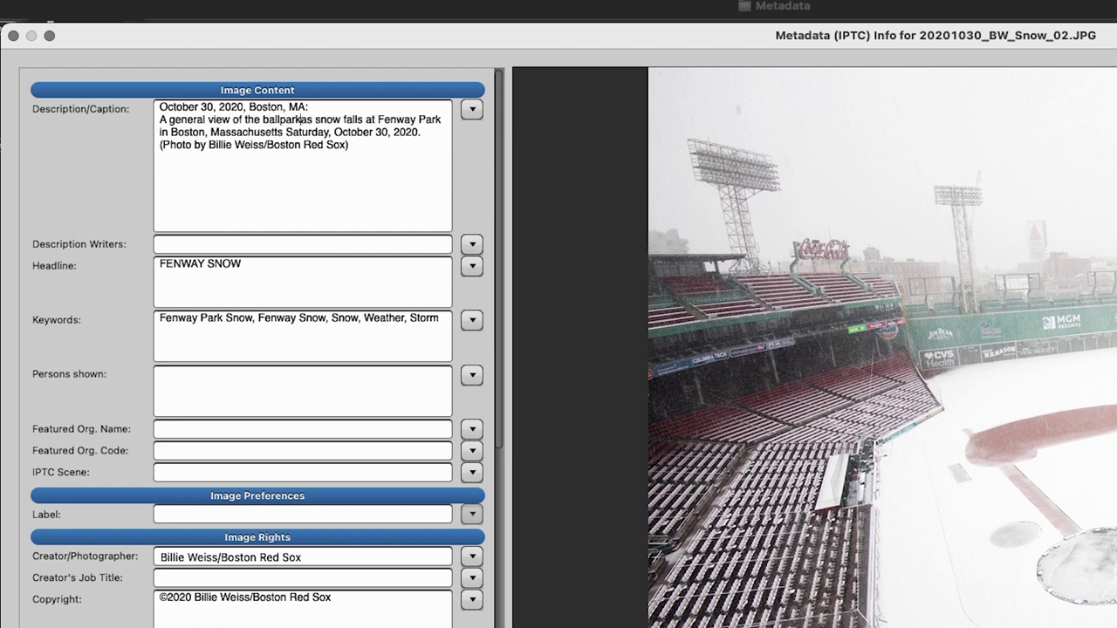
pyautogui.click(354, 342)
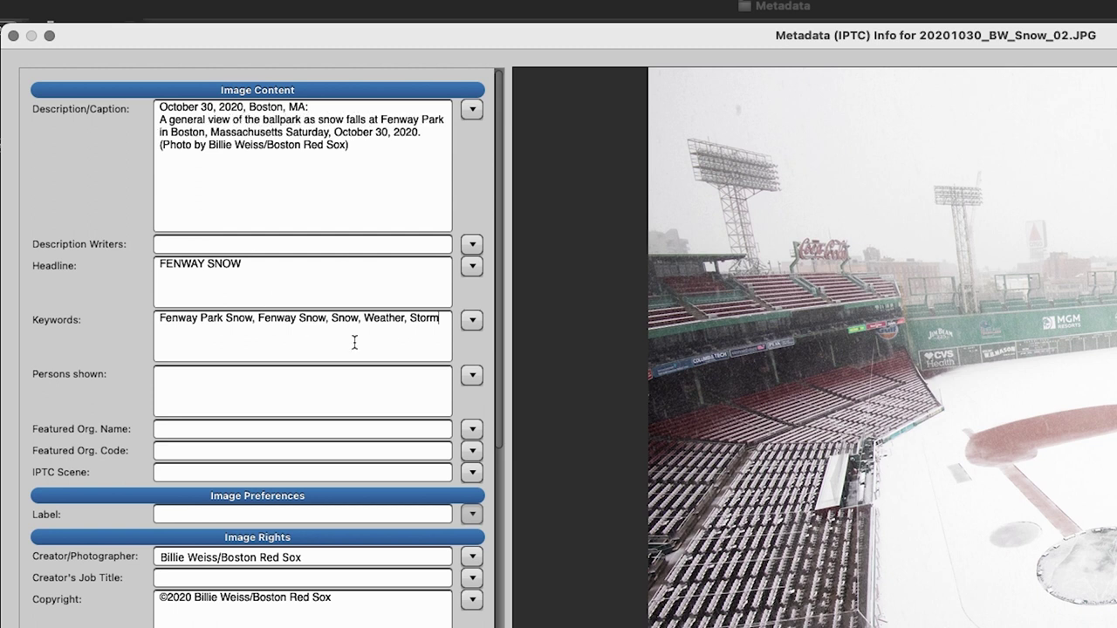
pyautogui.write(', General View, Overall, interio')
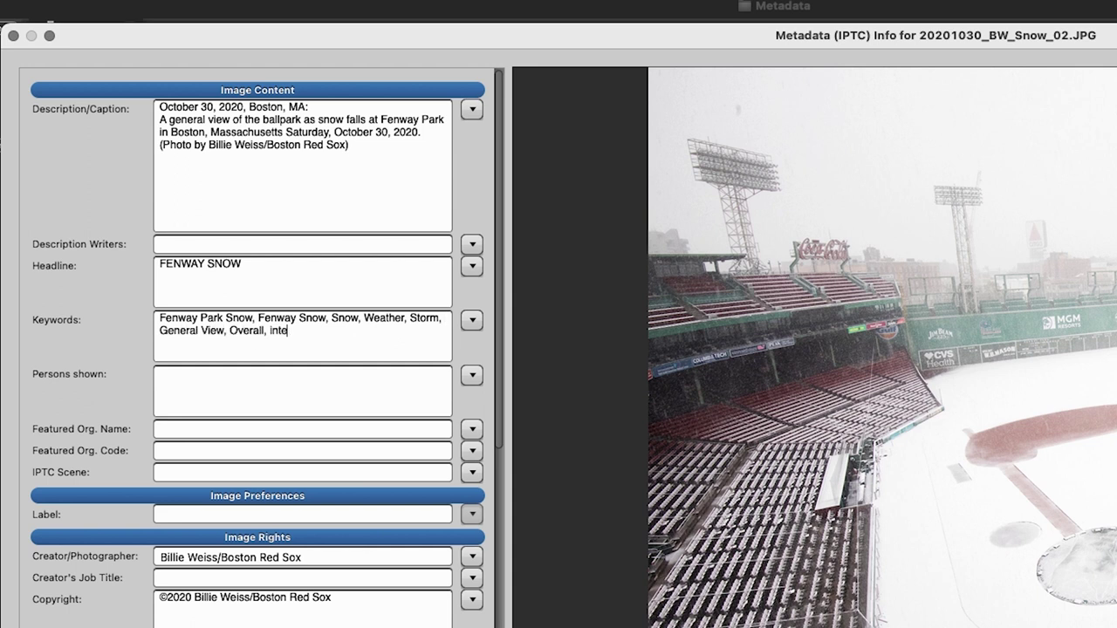
pyautogui.write('r,')
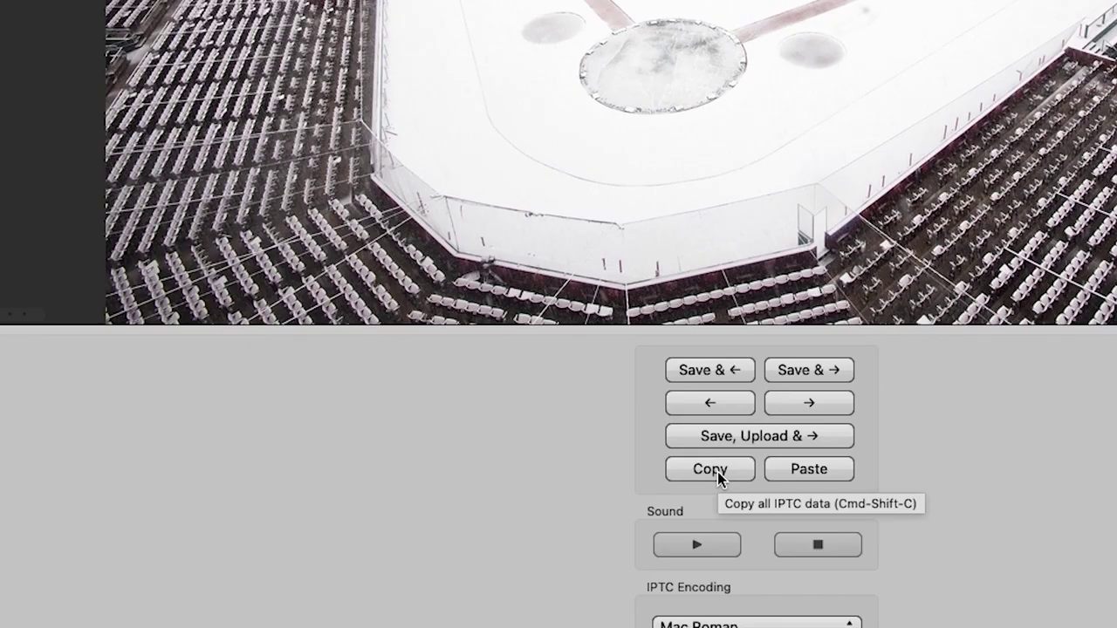
pyautogui.click(709, 470)
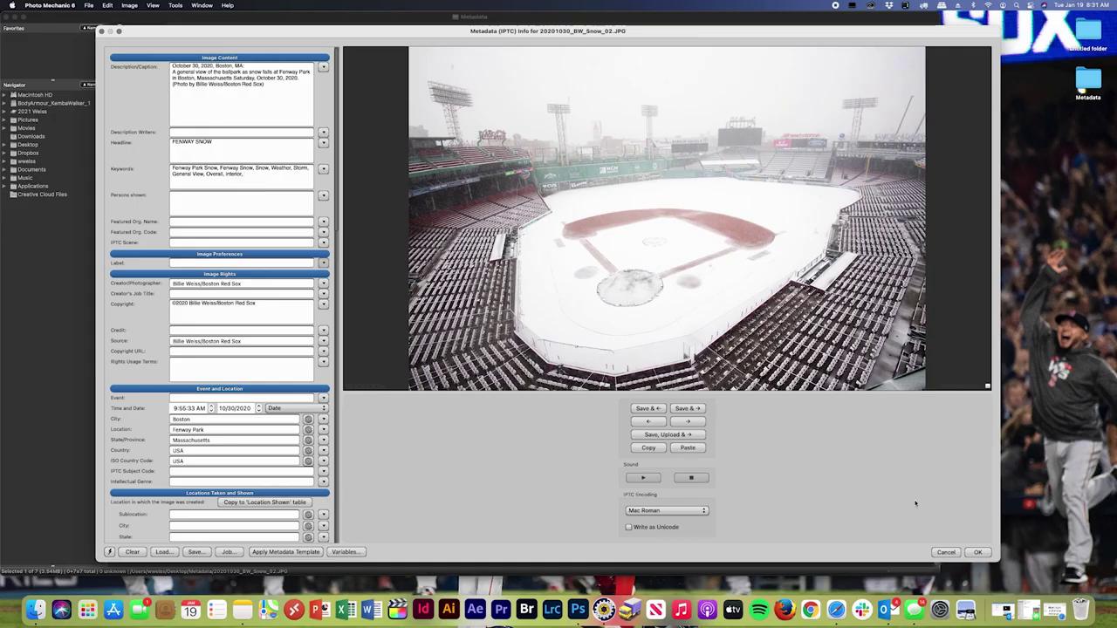
pyautogui.click(978, 551)
# - Paste the copied caption and keywords onto 20201030_BW_Snow_21.JPG and save it
pyautogui.click(629, 139)
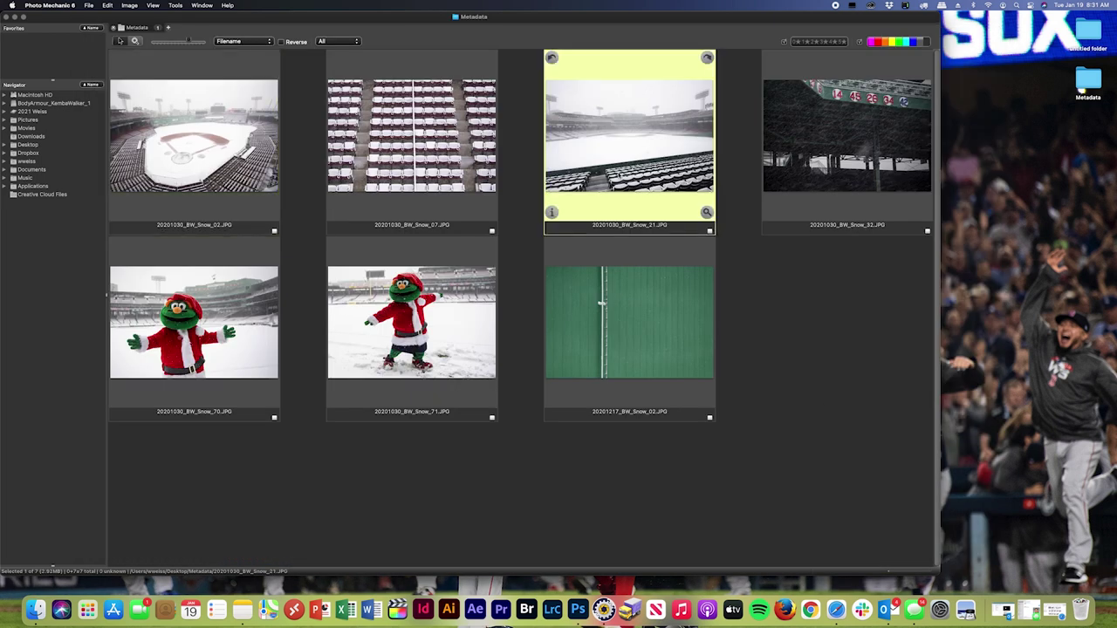
pyautogui.click(551, 212)
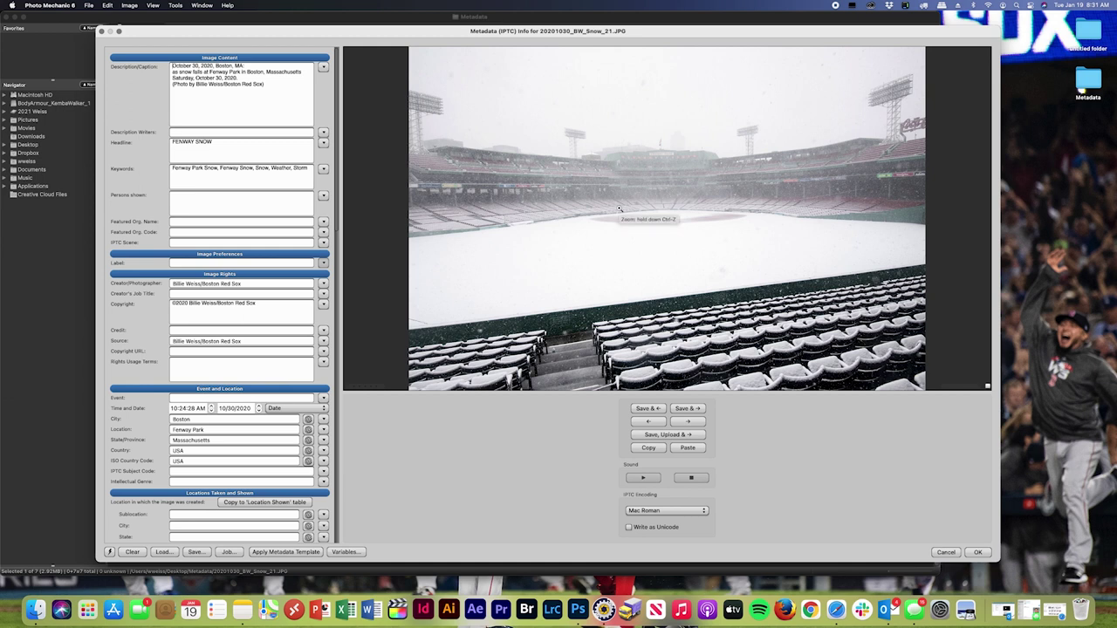
pyautogui.click(689, 448)
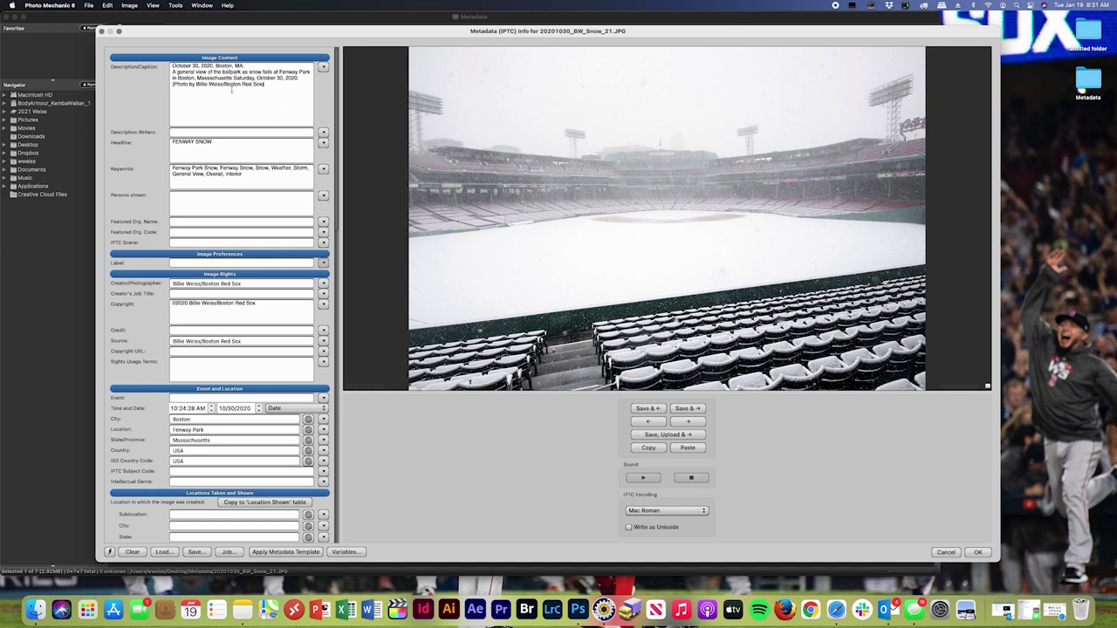
pyautogui.click(977, 552)
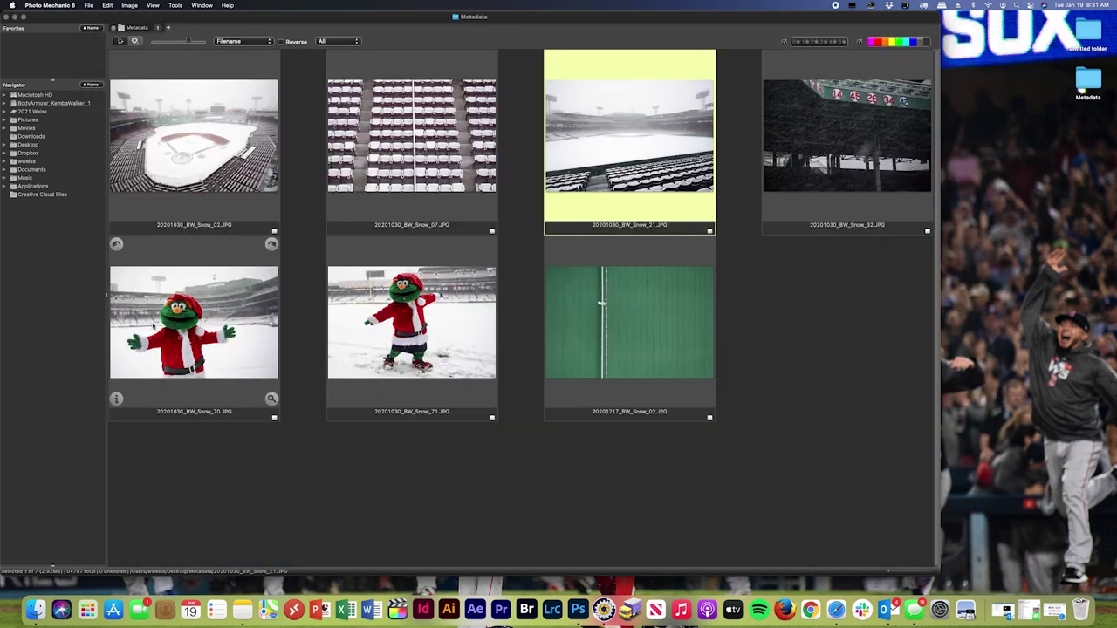
pyautogui.click(122, 383)
# - Caption Snow_70 'Mascot Wally poses as Santa', append keywords Wally, Mascot, Santa, and save
pyautogui.click(116, 399)
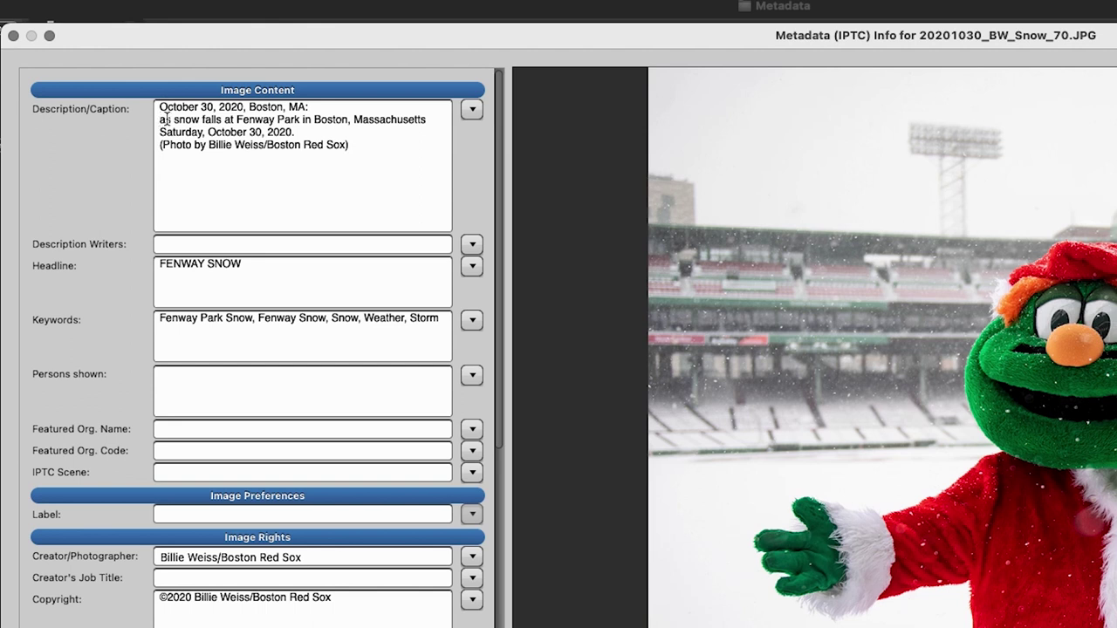
pyautogui.write('Mascot Wally pose')
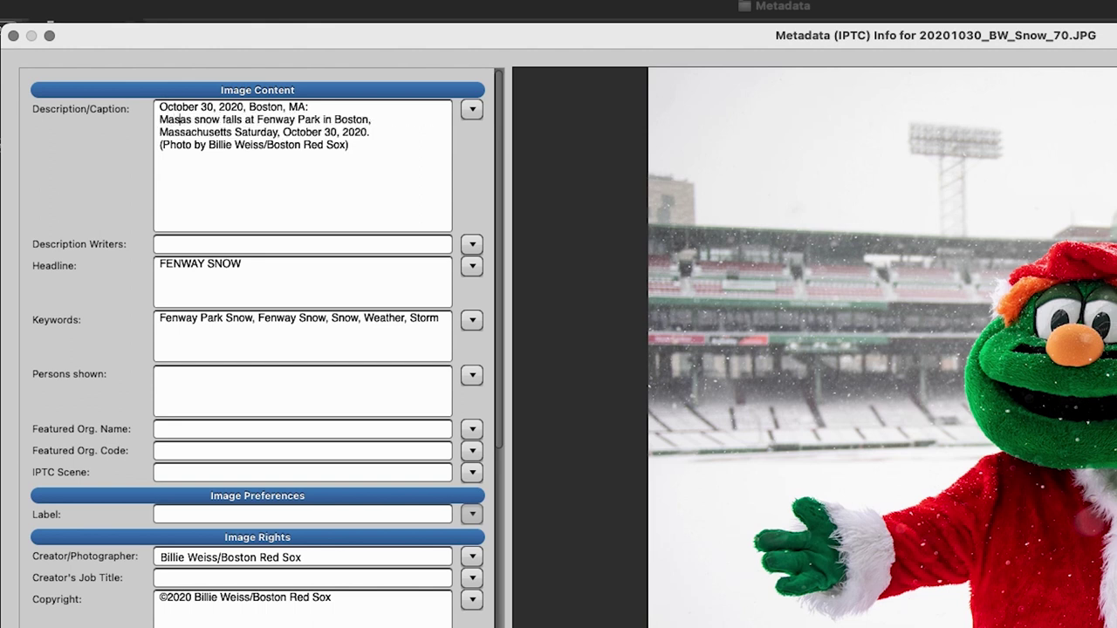
pyautogui.write('s as Santa')
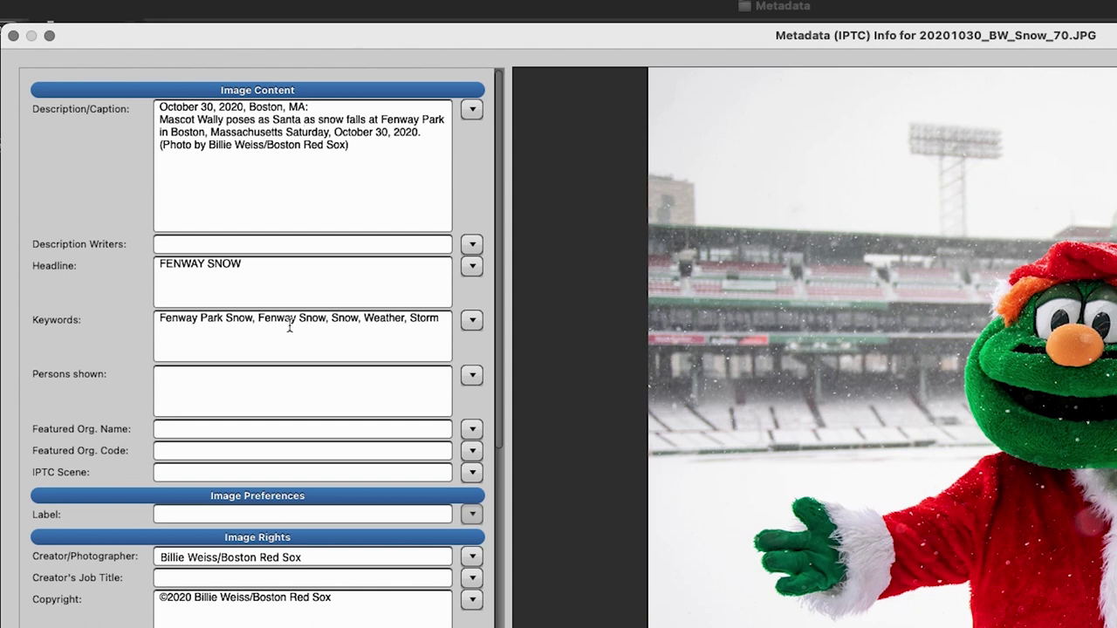
pyautogui.click(310, 340)
pyautogui.write(', Wally, Mascot, Santa')
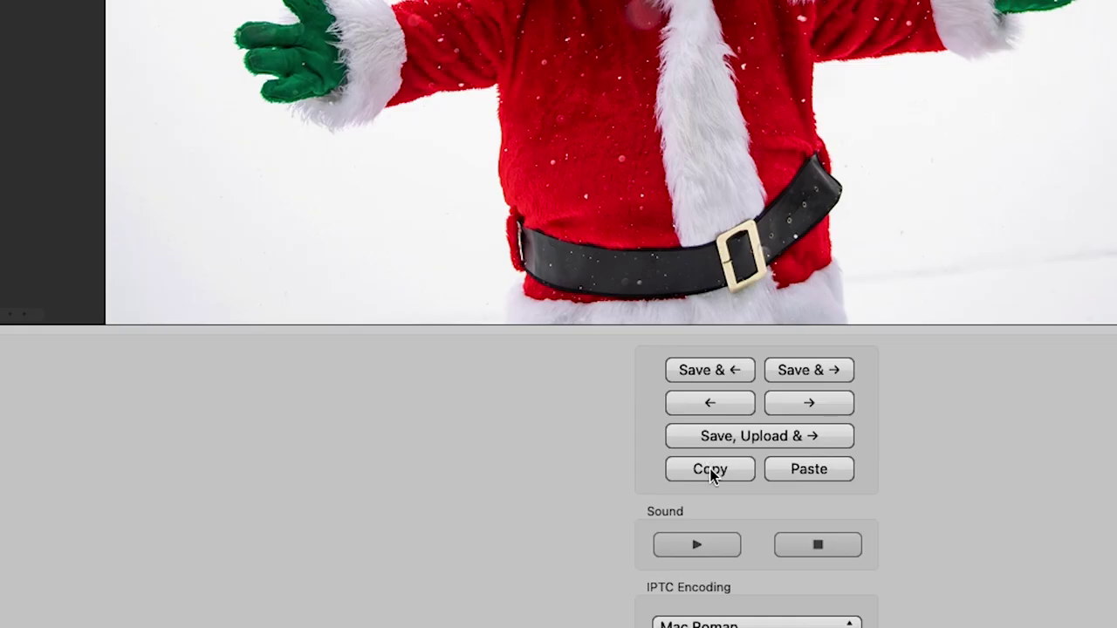
pyautogui.click(691, 410)
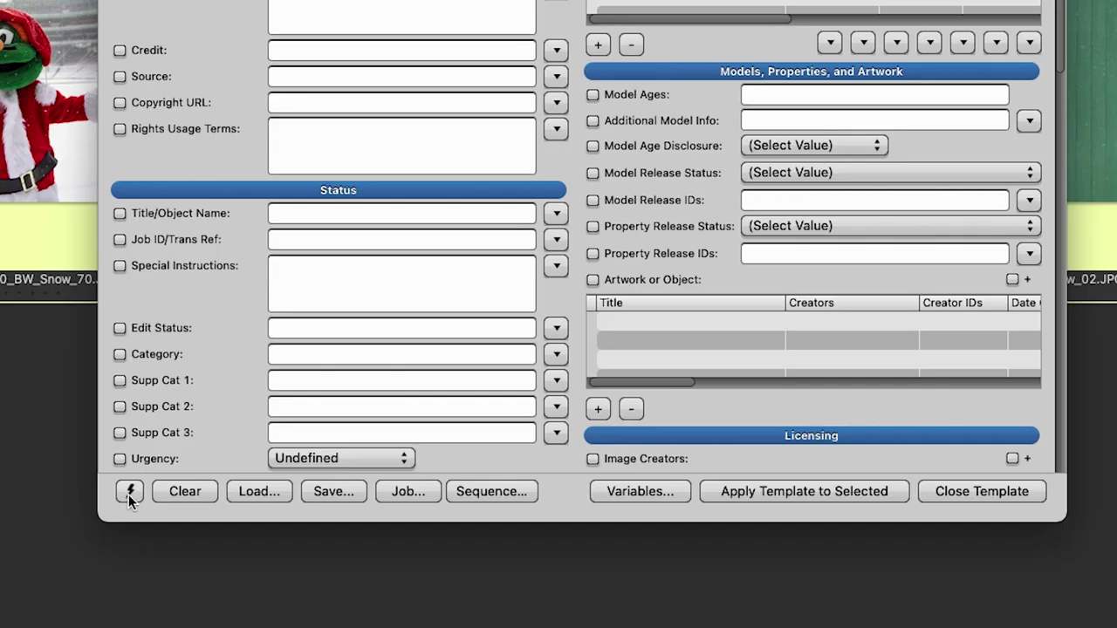
# - Load the Red Sox 2021 Regular snapshot from the lightning-bolt snapshot list into the IPTC template
pyautogui.click(129, 493)
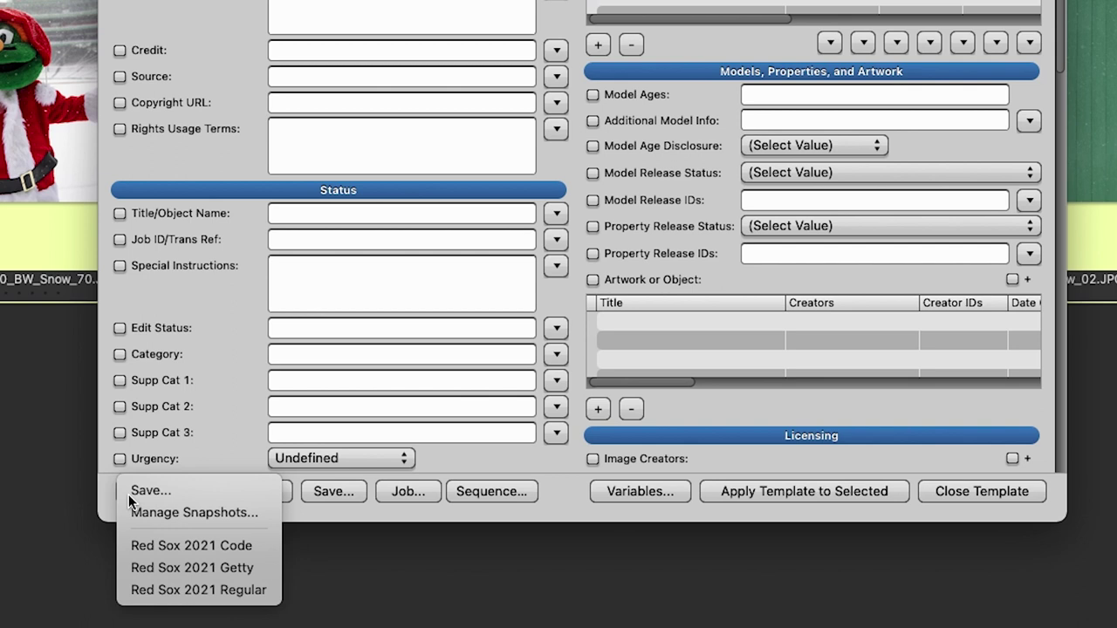
pyautogui.click(129, 497)
pyautogui.click(128, 493)
pyautogui.click(261, 546)
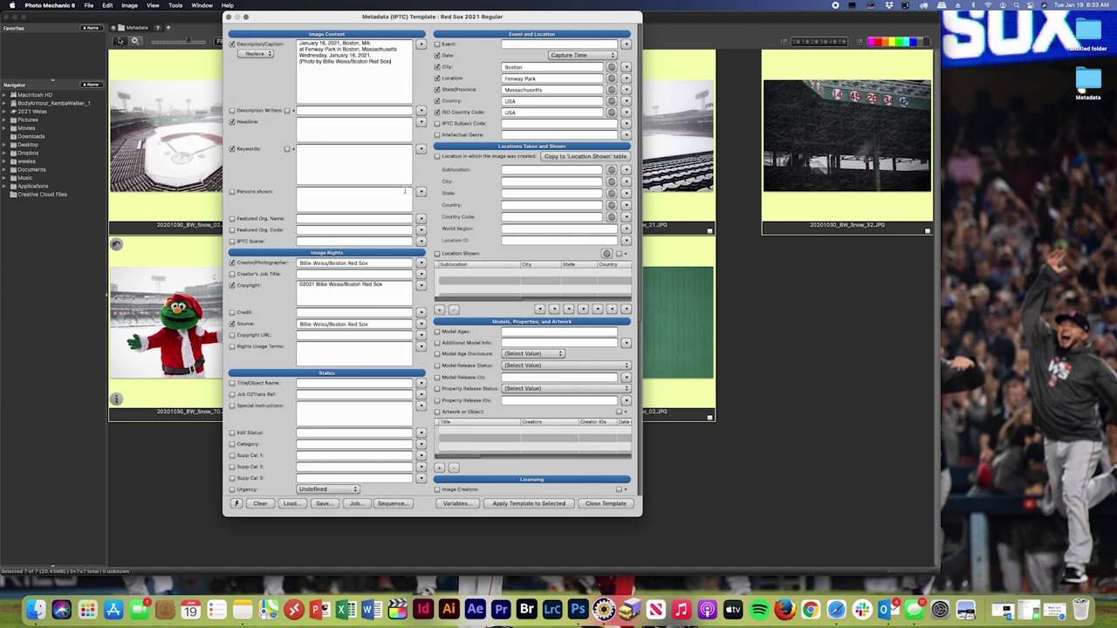
pyautogui.click(236, 504)
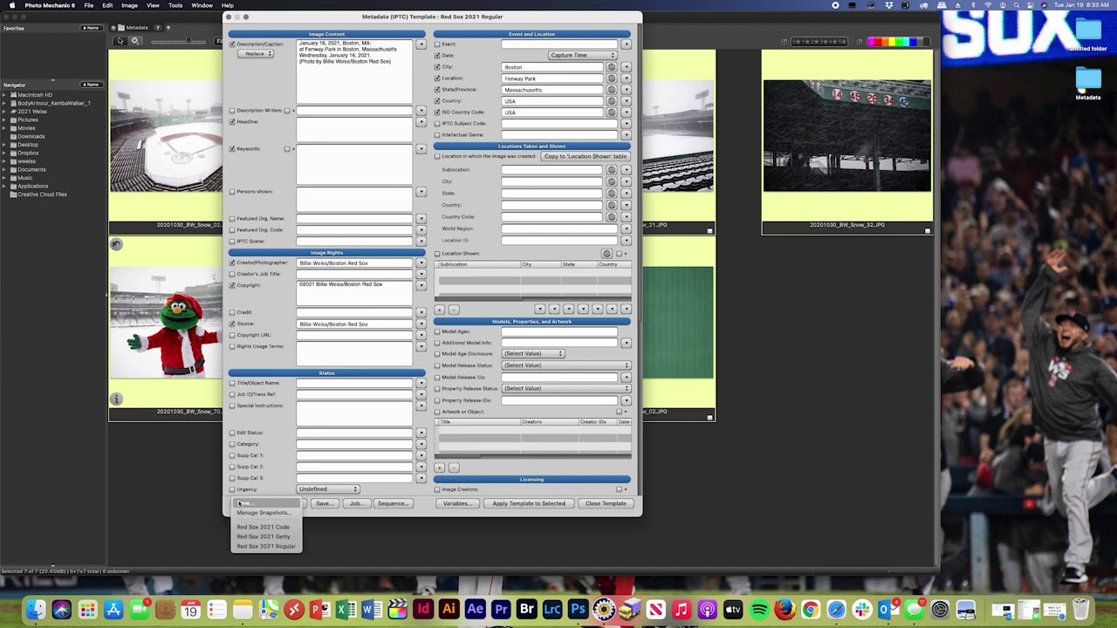
pyautogui.click(257, 536)
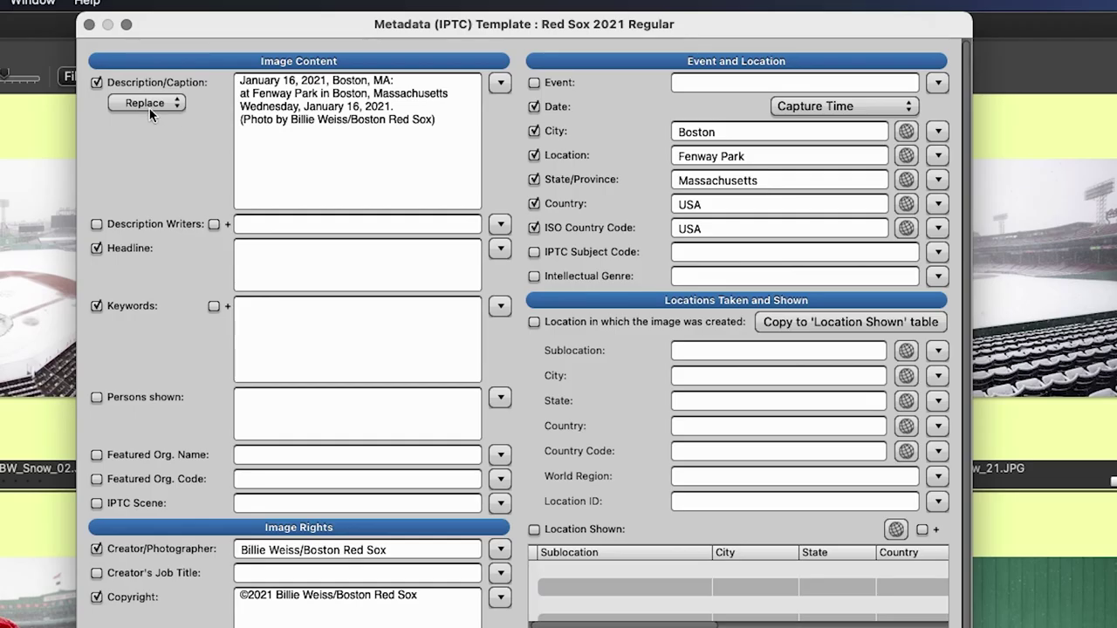
pyautogui.moveTo(296, 80); pyautogui.dragTo(201, 78)
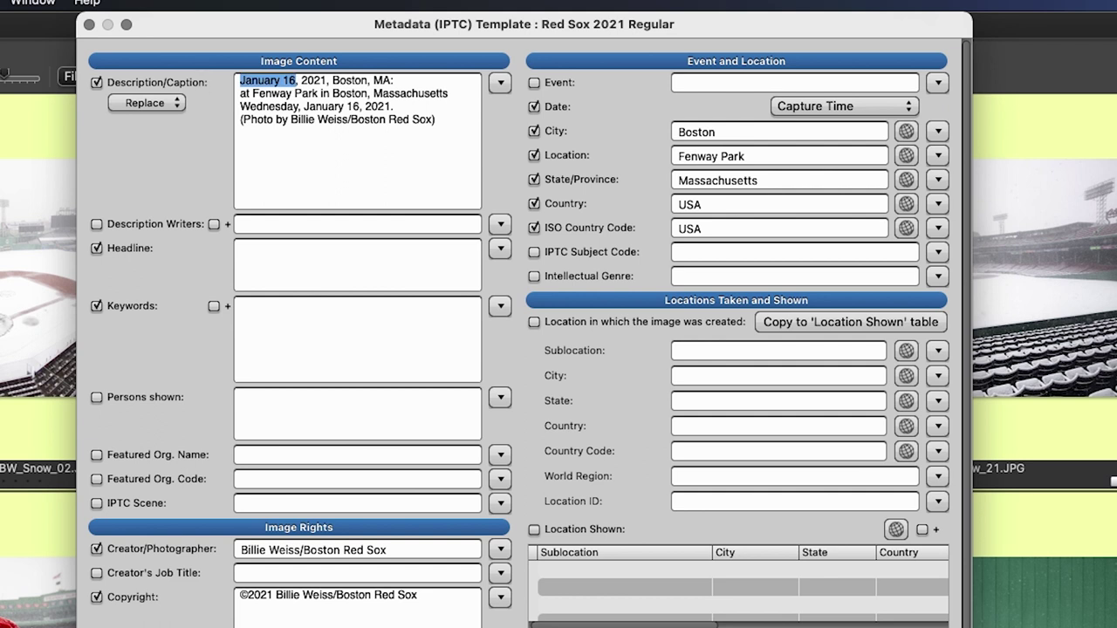
# - Edit the caption: date January 19, the photographer's YouTube video instead of Fenway Park, Tuesday, YouTube credit
pyautogui.write('January 19')
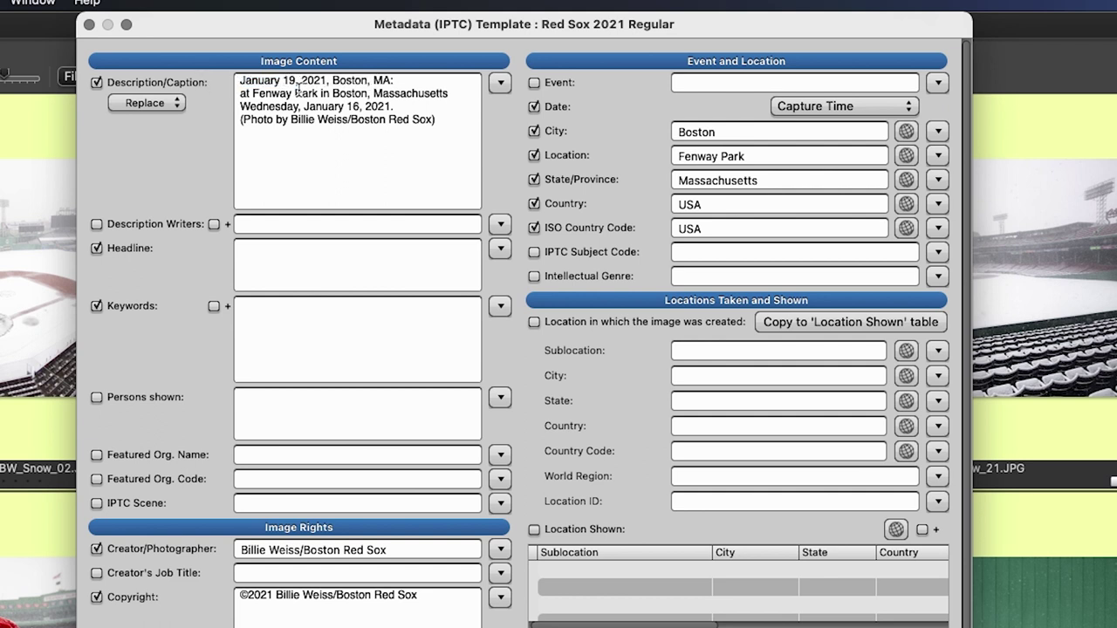
pyautogui.moveTo(320, 94); pyautogui.dragTo(239, 94)
pyautogui.write('Billie Weiss')
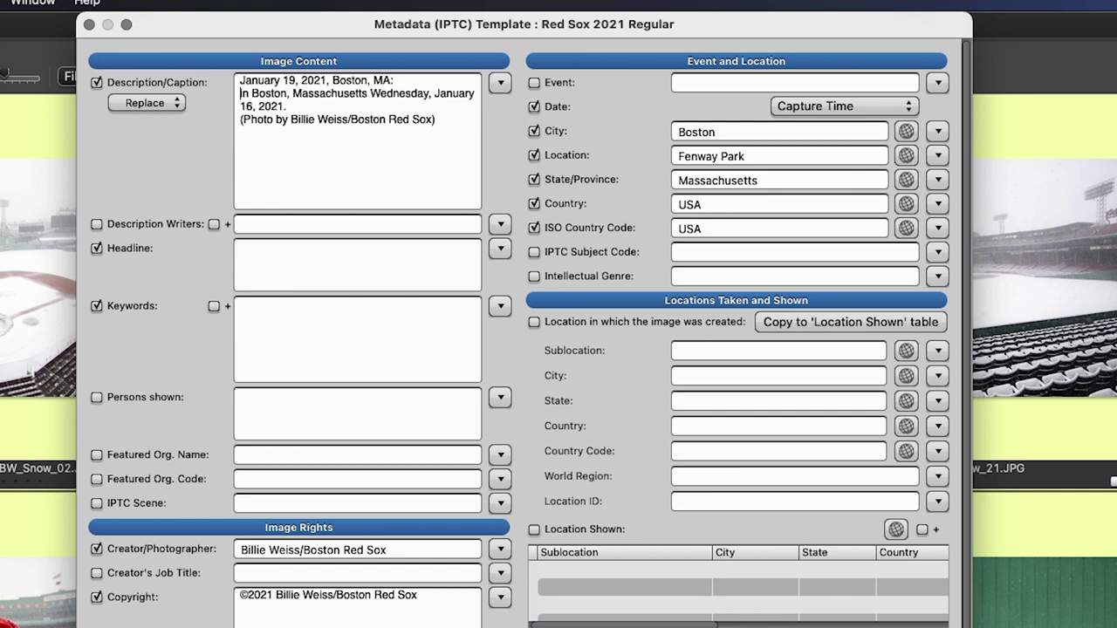
pyautogui.write("'s YouTube video In Boston,")
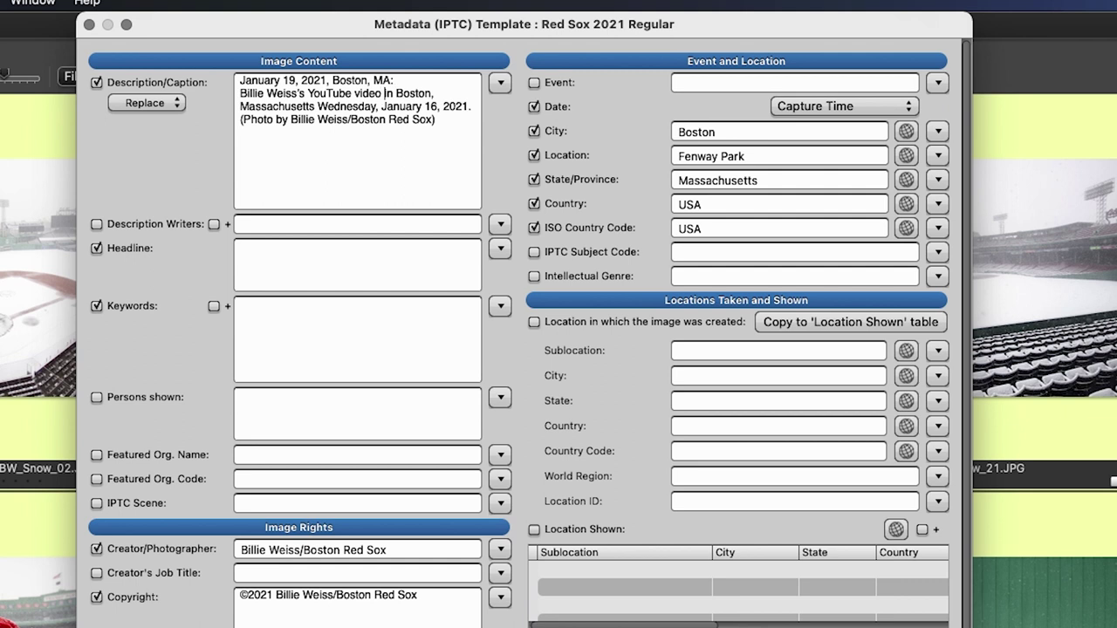
pyautogui.doubleClick(349, 106)
pyautogui.write('Tuesday')
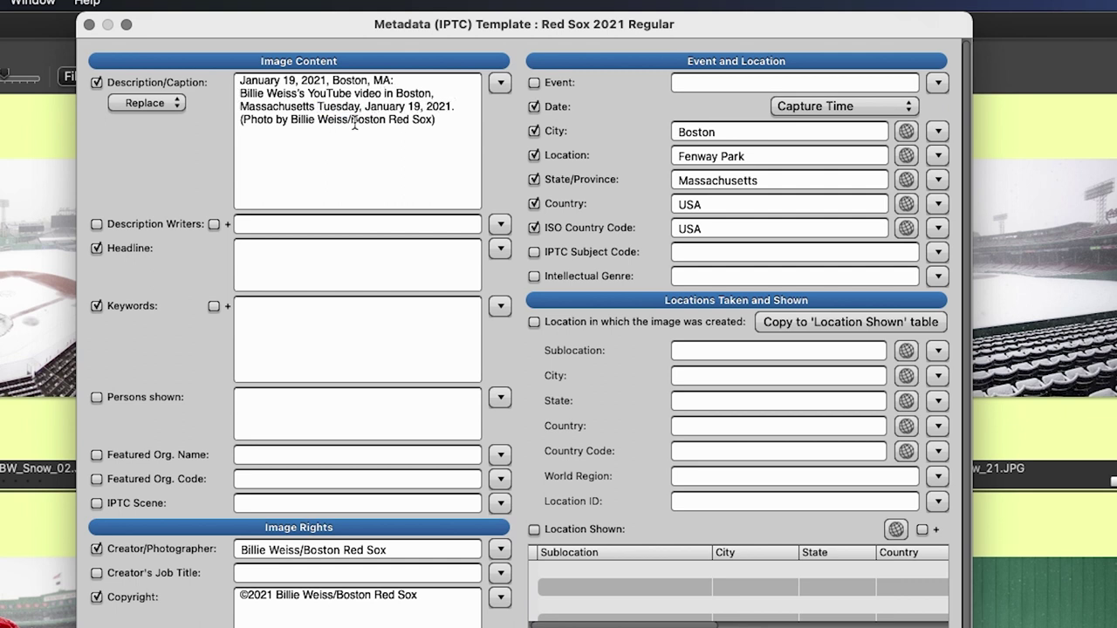
pyautogui.moveTo(350, 120); pyautogui.dragTo(431, 120)
pyautogui.write('YouTube')
# - Set creator and copyright to YouTube, location Boston, headline YOUTUBE VIDEO DEMO, keywords YouTube, Video, Demo, Metadata
pyautogui.moveTo(306, 550); pyautogui.dragTo(387, 550)
pyautogui.write('YouTube')
pyautogui.moveTo(274, 594); pyautogui.dragTo(419, 594)
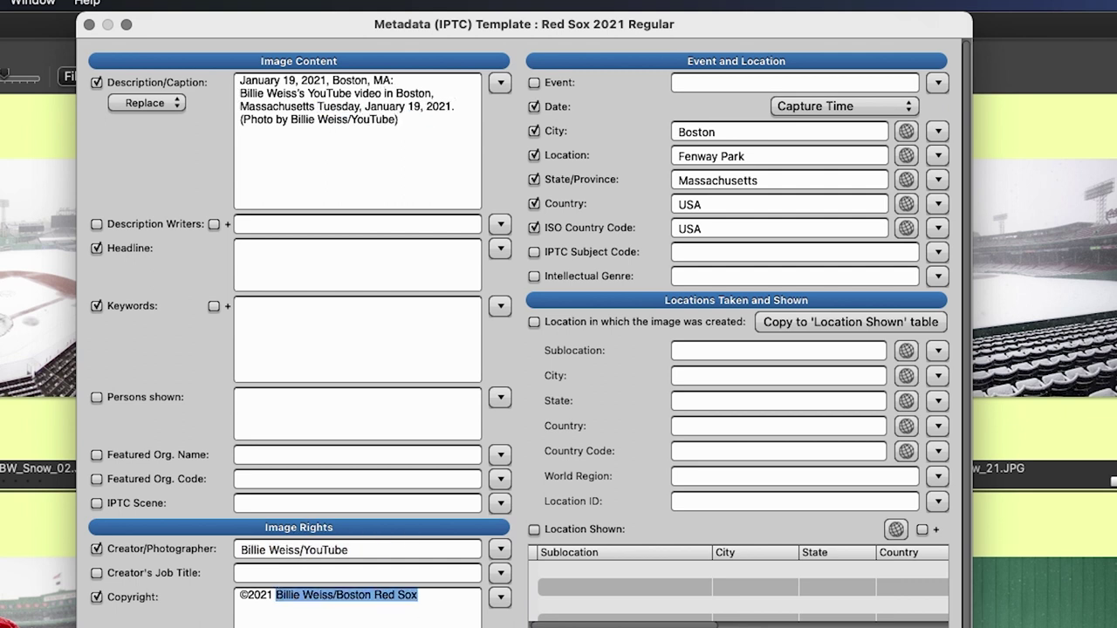
pyautogui.write('Billie Weiss/YouTube')
pyautogui.tripleClick(798, 157)
pyautogui.write('Boston')
pyautogui.click(304, 245)
pyautogui.write('YOUTUBE VIDEO DEMO')
pyautogui.press('Tab')
pyautogui.write('YouTube, Video, Demo, Metadata,')
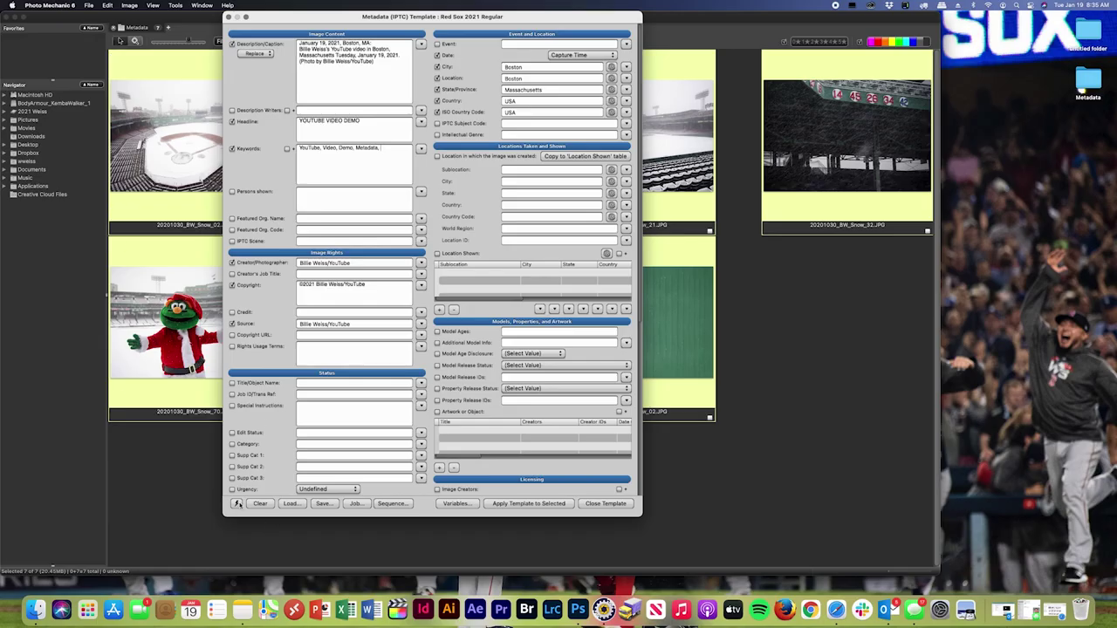
# - Save the template as snapshot 'YouTube Demo Template', then load that snapshot from the list
pyautogui.click(237, 504)
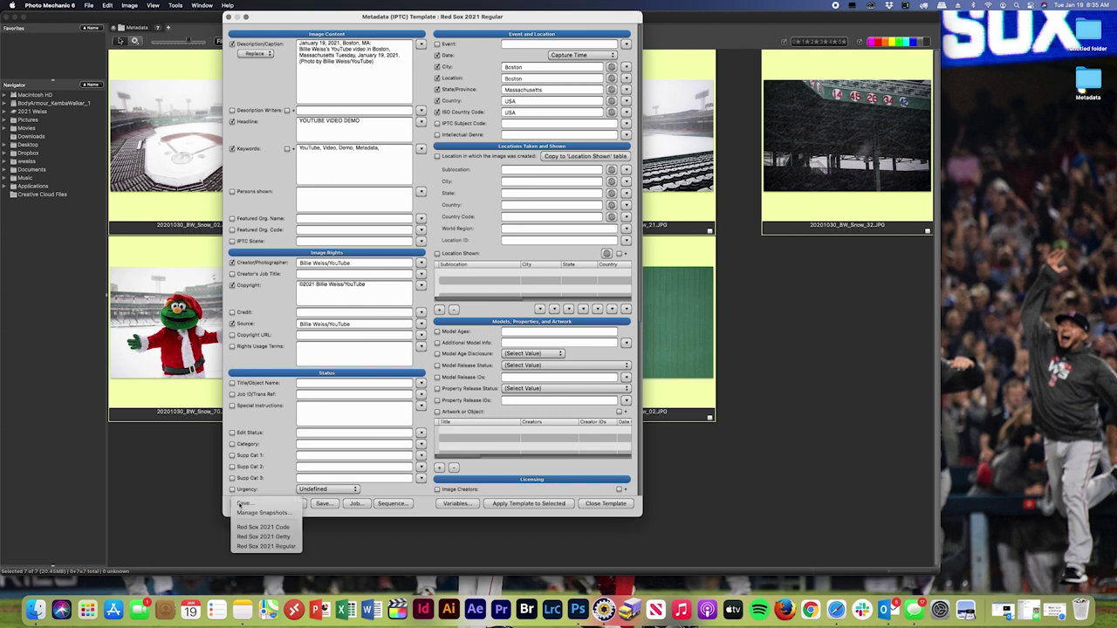
pyautogui.click(253, 506)
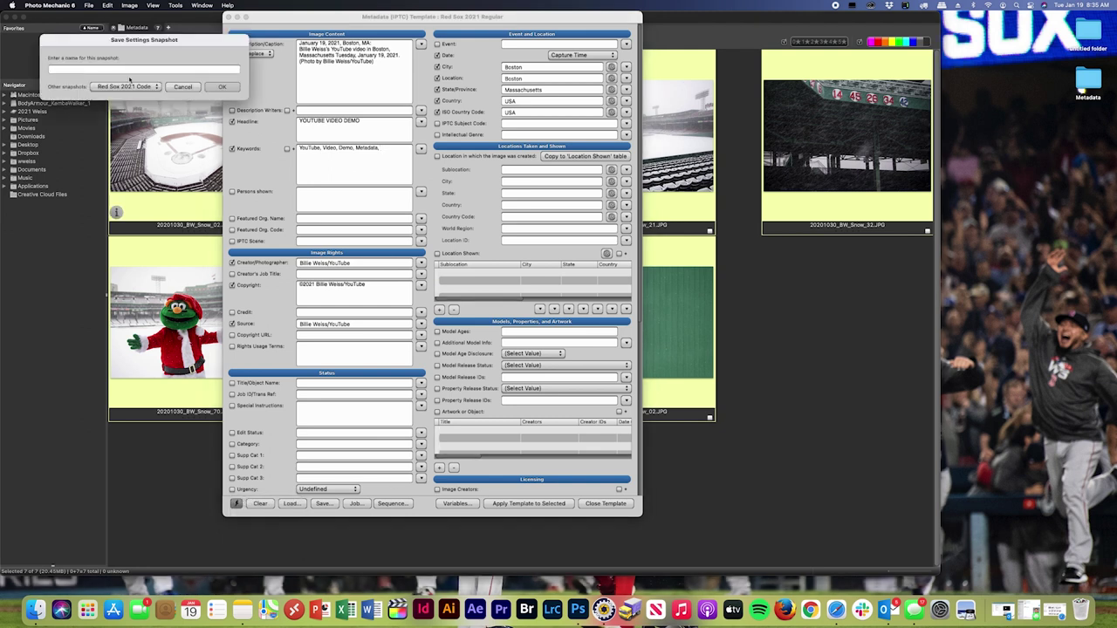
pyautogui.write('YouTube Demo Template')
pyautogui.click(222, 86)
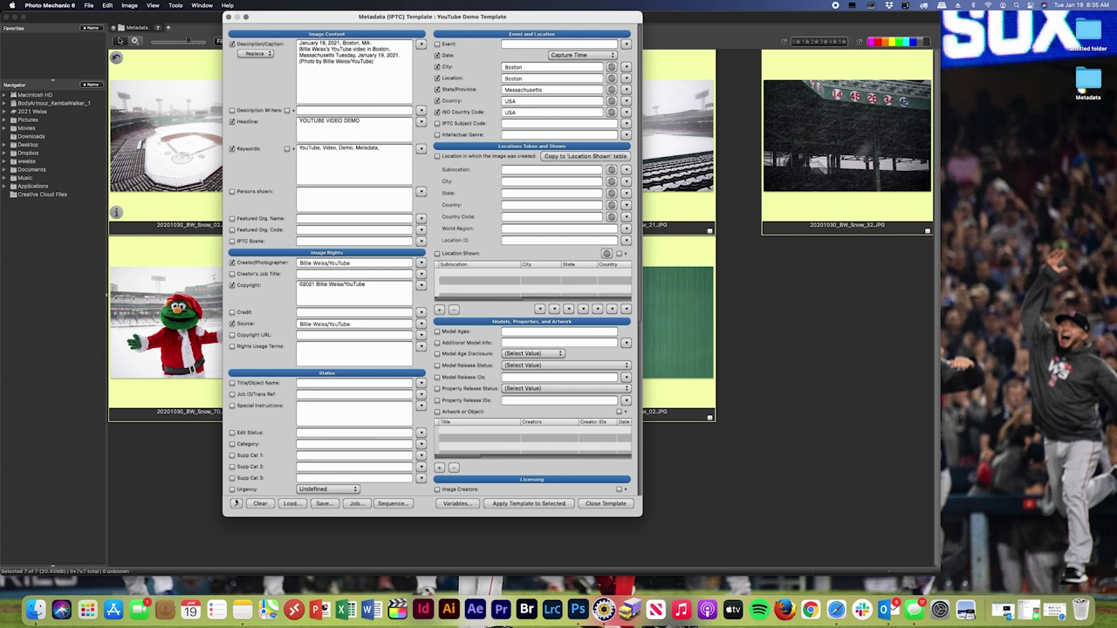
pyautogui.click(236, 504)
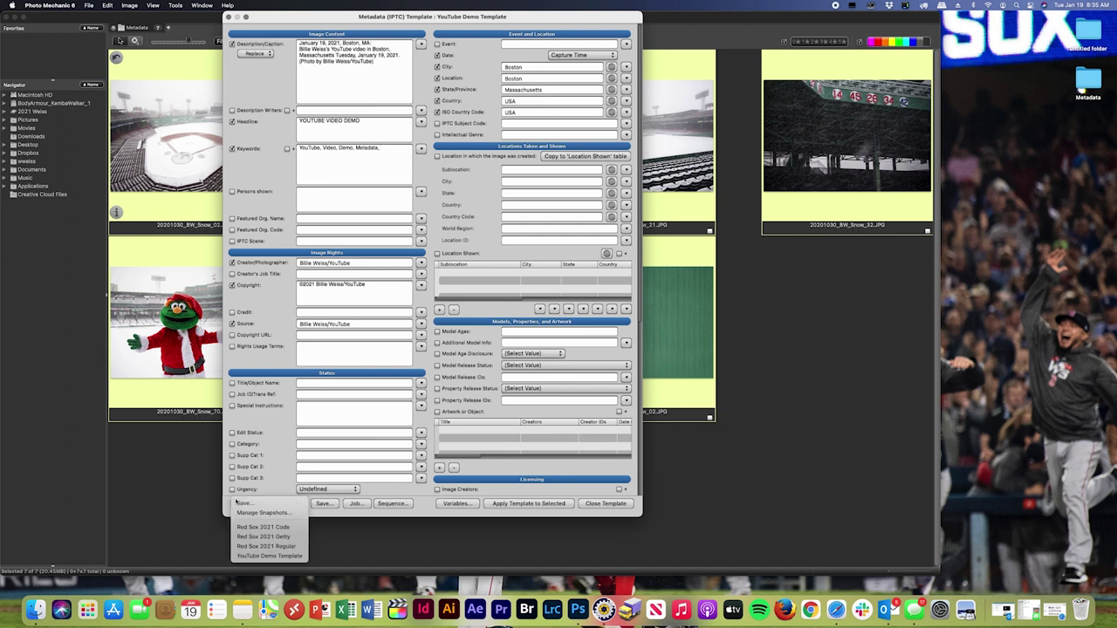
pyautogui.click(264, 556)
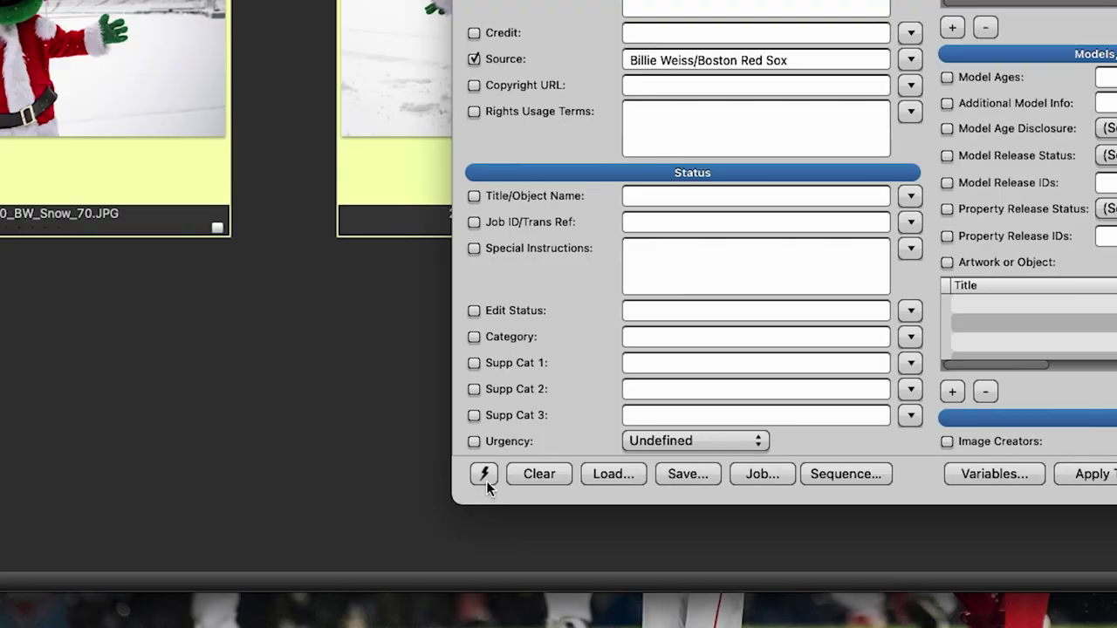
# - Pick Red Sox 2021 Code from the snapshot list to fill the template with variable codes
pyautogui.click(484, 476)
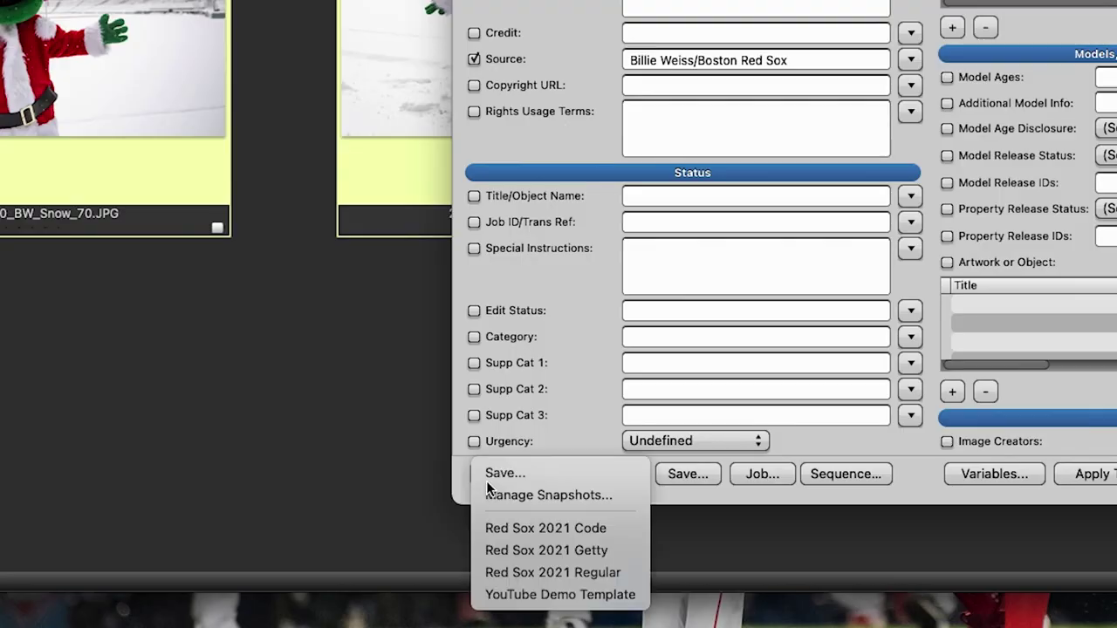
pyautogui.click(524, 525)
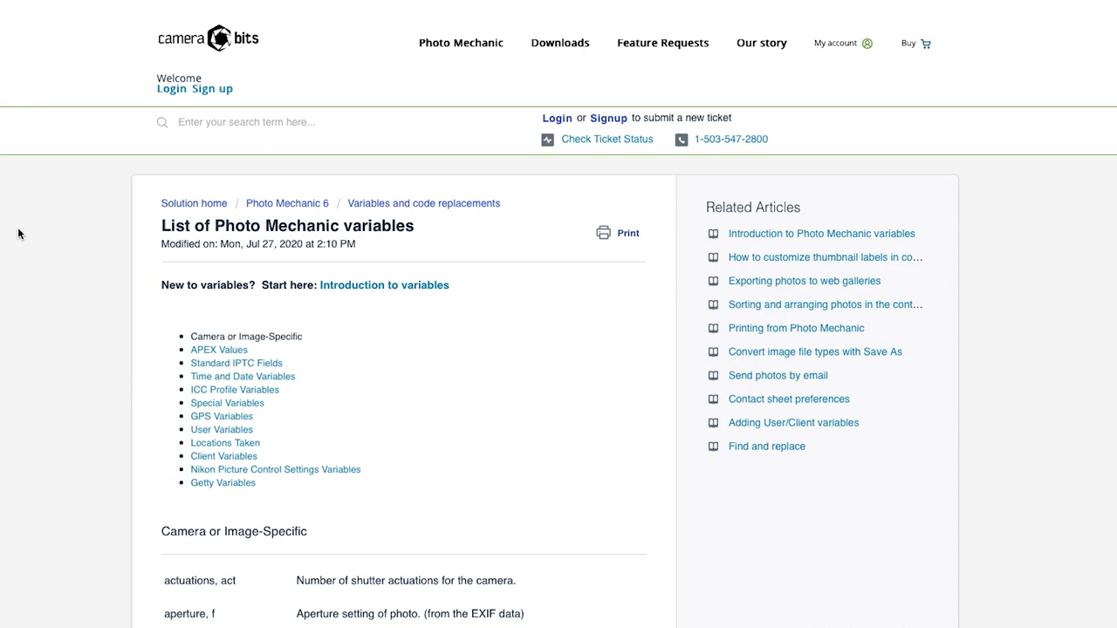
pyautogui.scroll(-5, 19, 233)
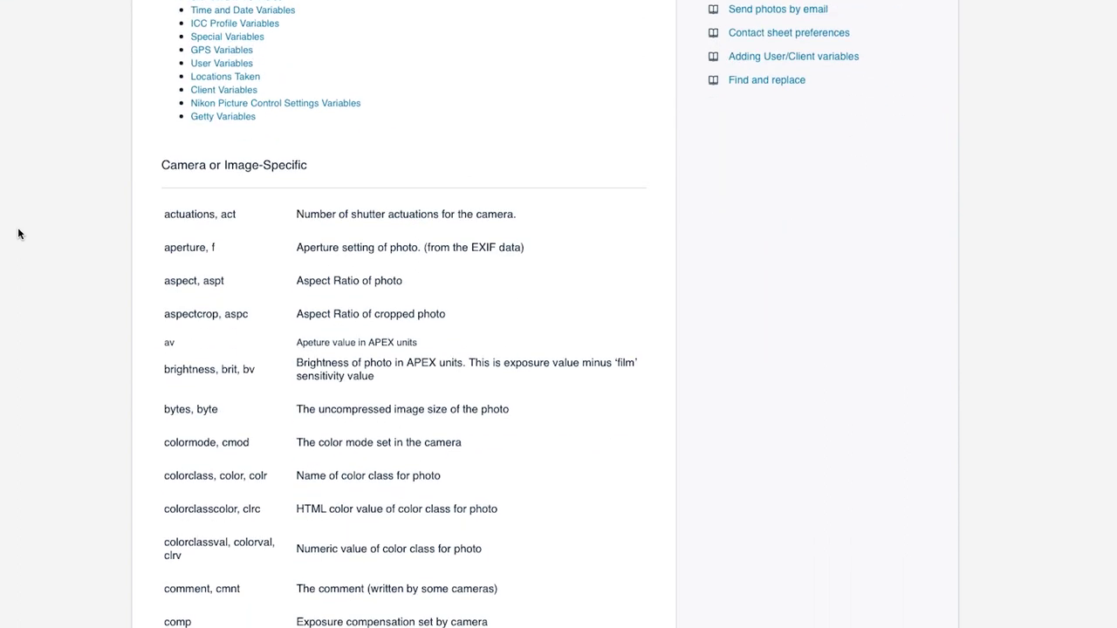
pyautogui.scroll(-8, 20, 233)
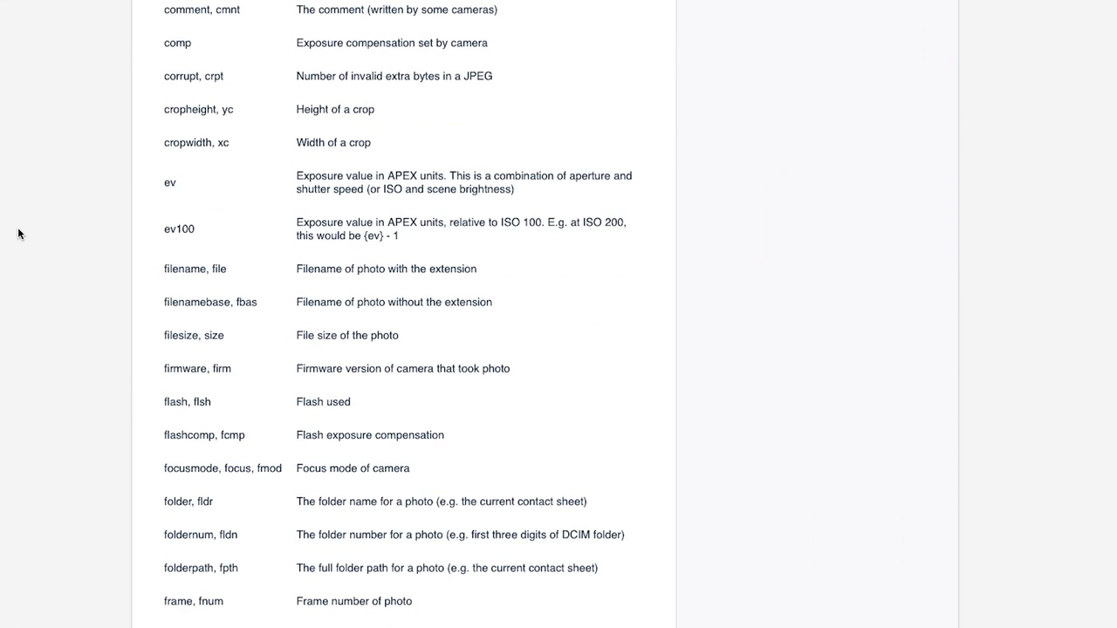
pyautogui.scroll(-16, 19, 233)
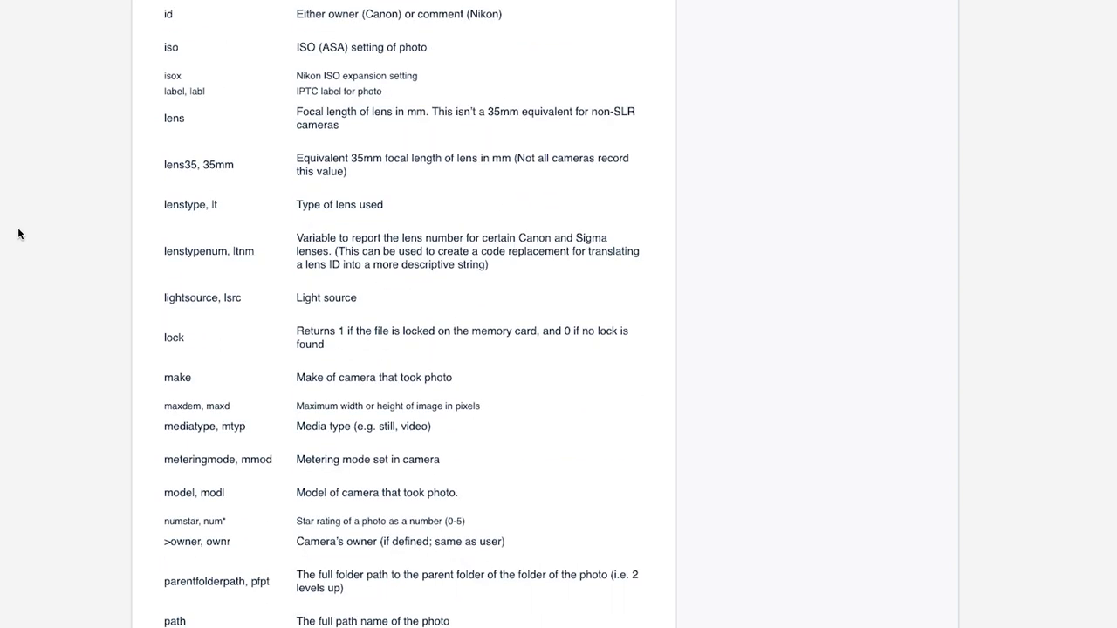
pyautogui.scroll(-10, 19, 233)
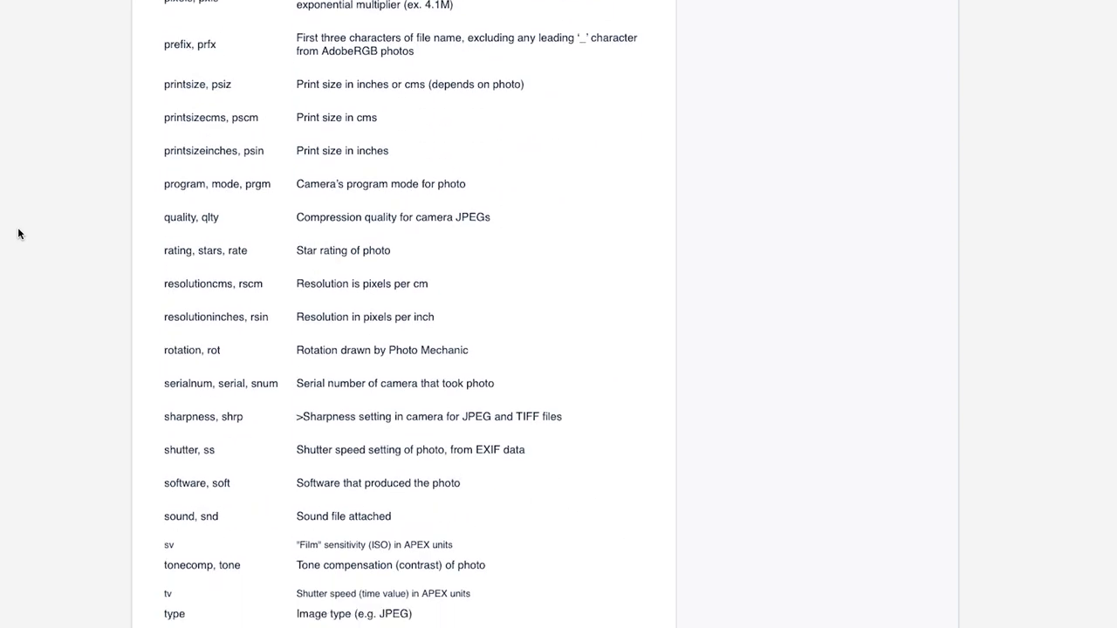
pyautogui.scroll(-12, 19, 233)
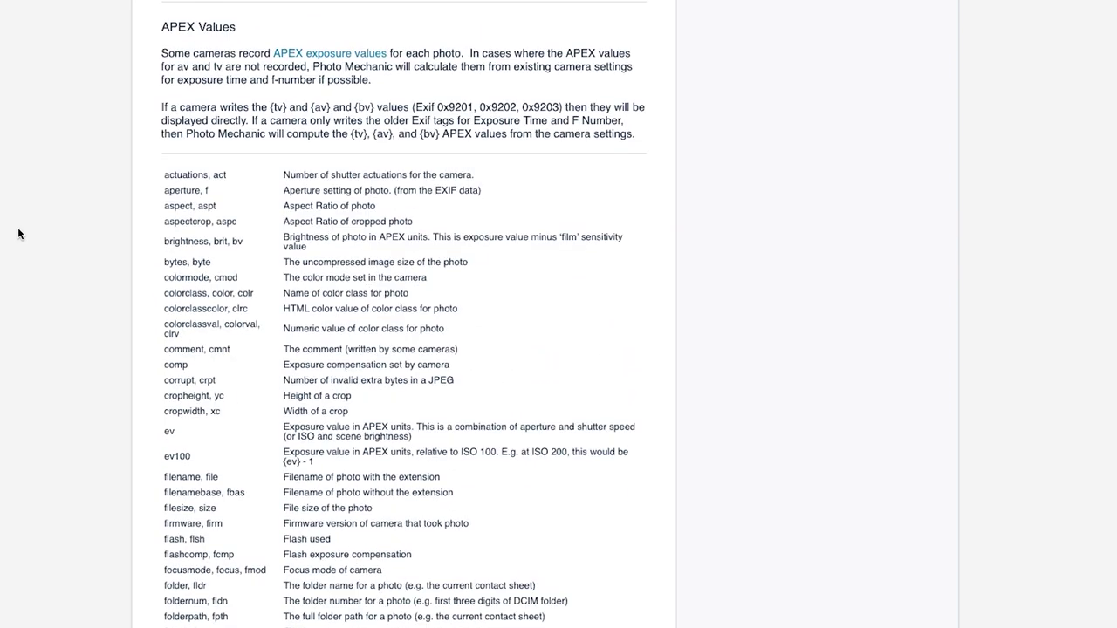
pyautogui.scroll(-10, 19, 233)
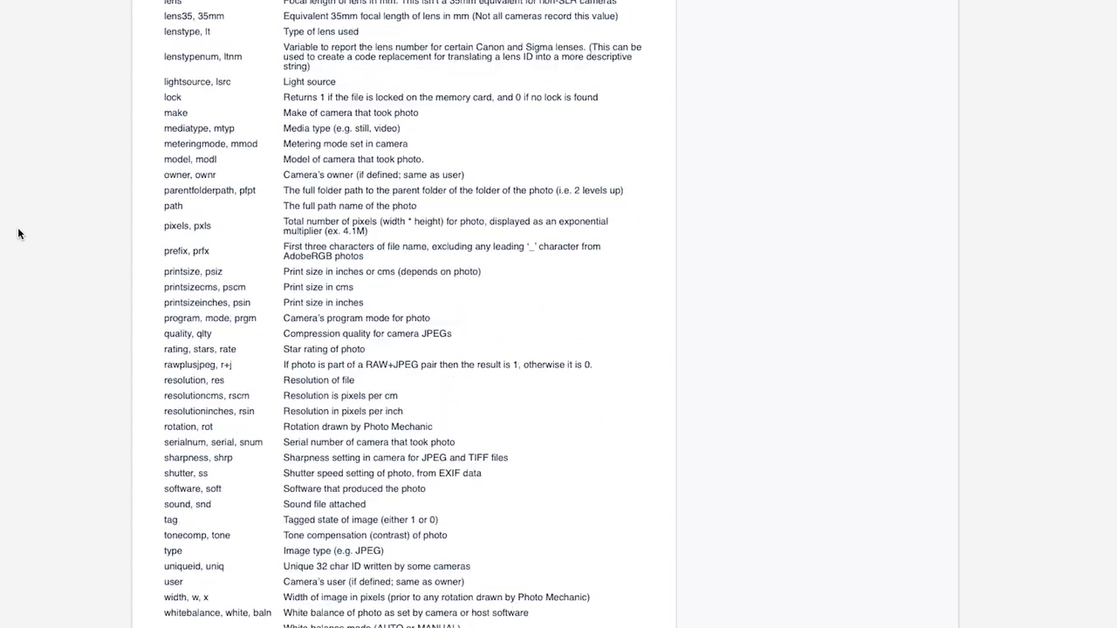
pyautogui.scroll(-1, 19, 233)
pyautogui.scroll(-7, 19, 233)
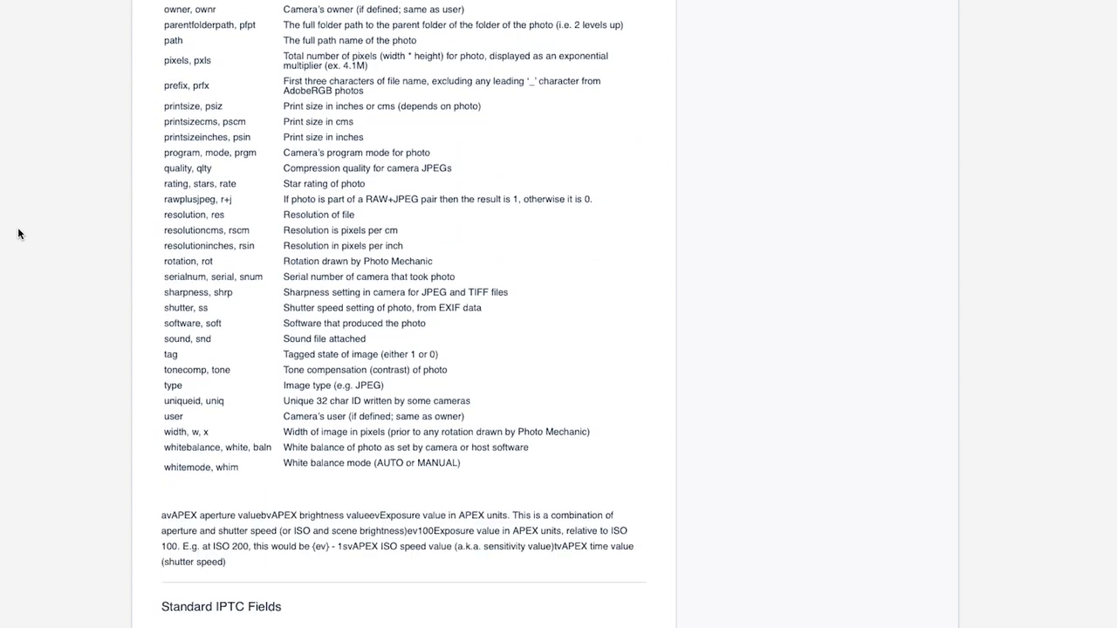
pyautogui.scroll(-6, 19, 233)
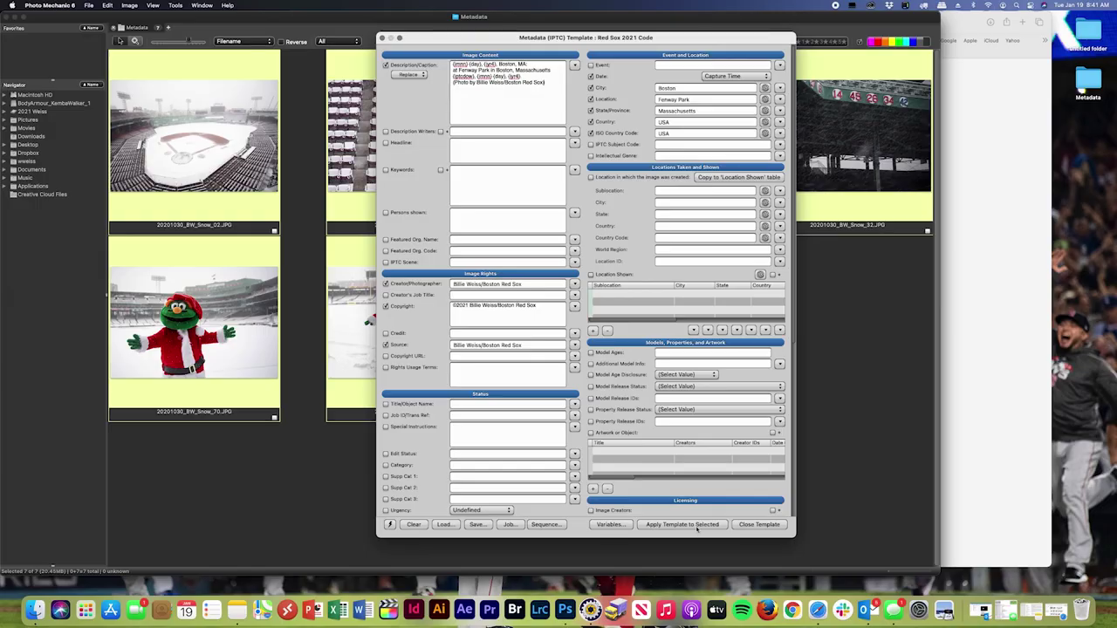
# - Apply the Red Sox 2021 Code template to the selected photos and compare adjacent photos' captions
pyautogui.click(682, 524)
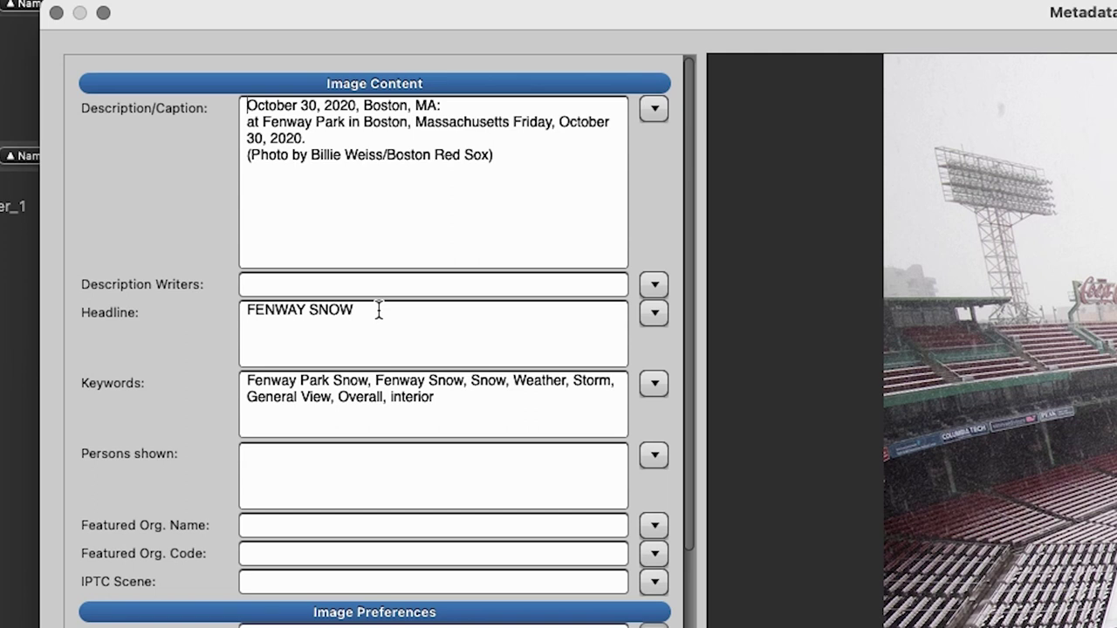
pyautogui.press('super+Right')
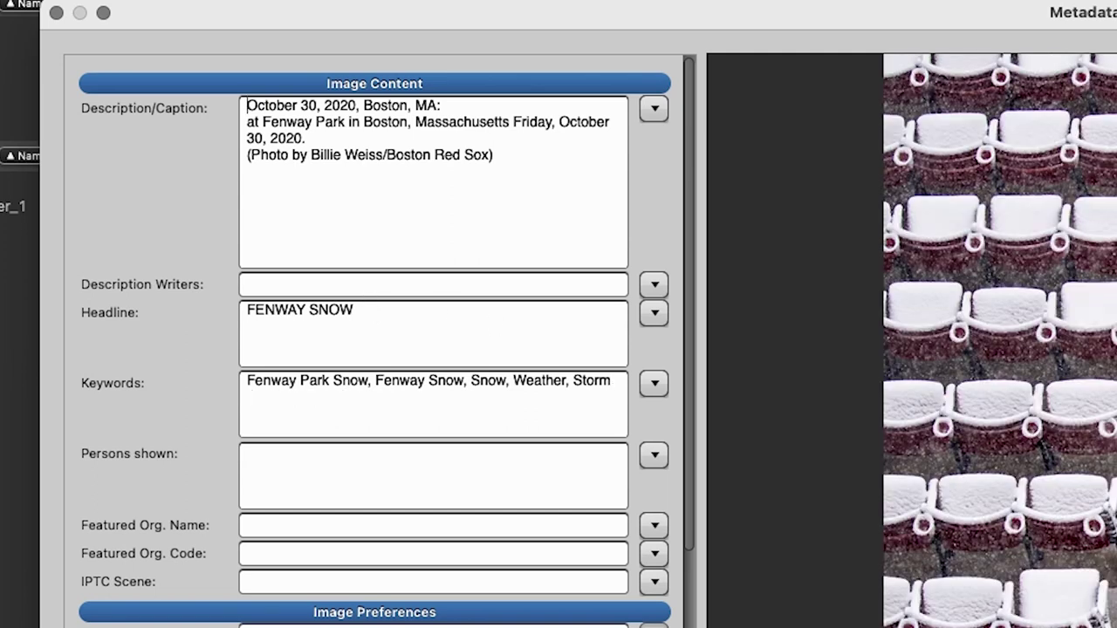
pyautogui.press('super+Left')
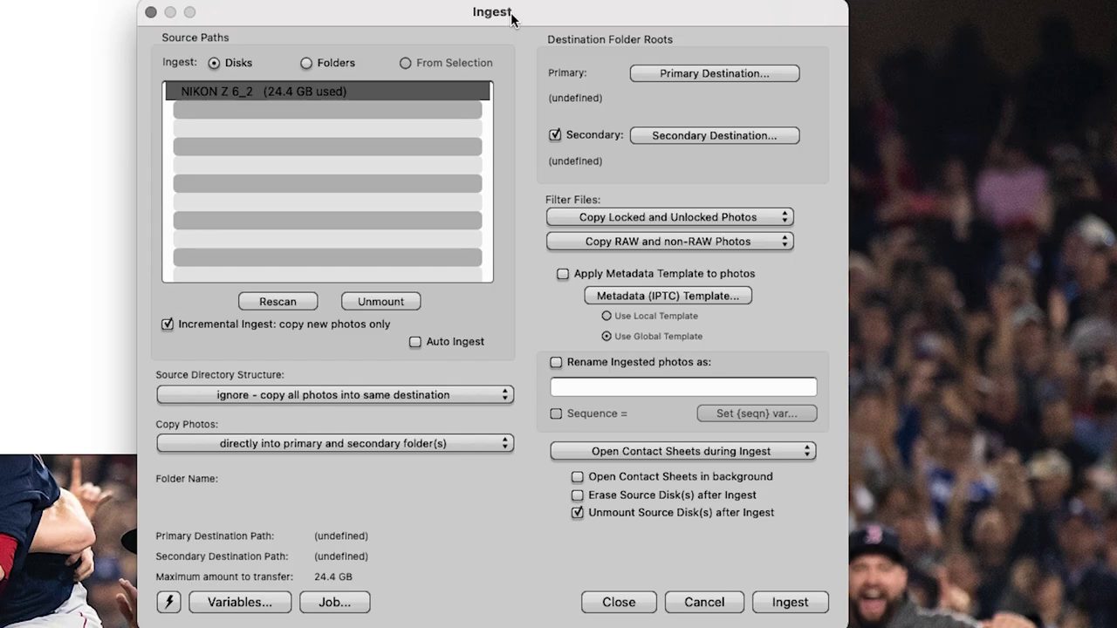
# - Set the primary ingest destination to the shoot folder's Edits subfolder
pyautogui.click(711, 73)
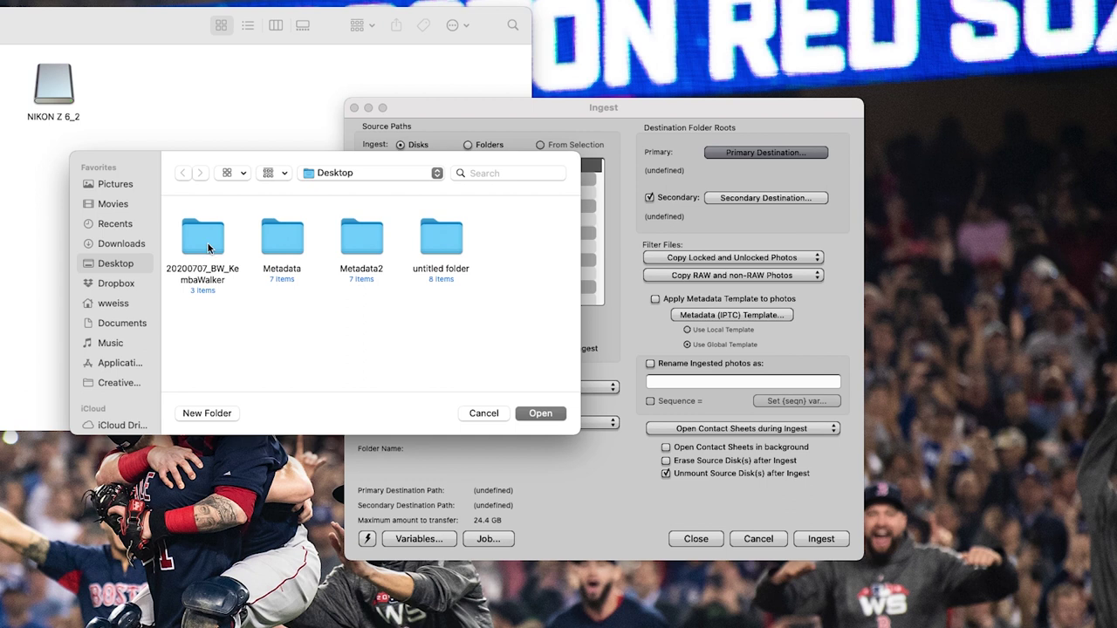
pyautogui.doubleClick(208, 248)
pyautogui.click(202, 237)
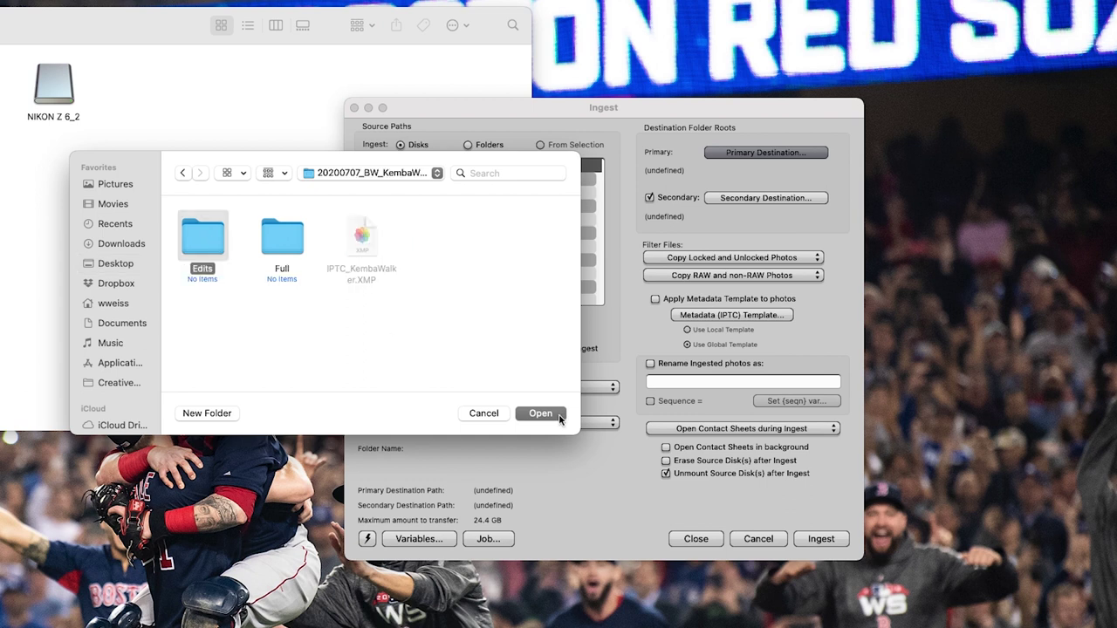
pyautogui.click(559, 416)
# - Set the secondary destination to the Full subfolder and enable Apply Metadata Template to photos
pyautogui.click(773, 193)
pyautogui.click(331, 173)
pyautogui.click(331, 192)
pyautogui.click(281, 237)
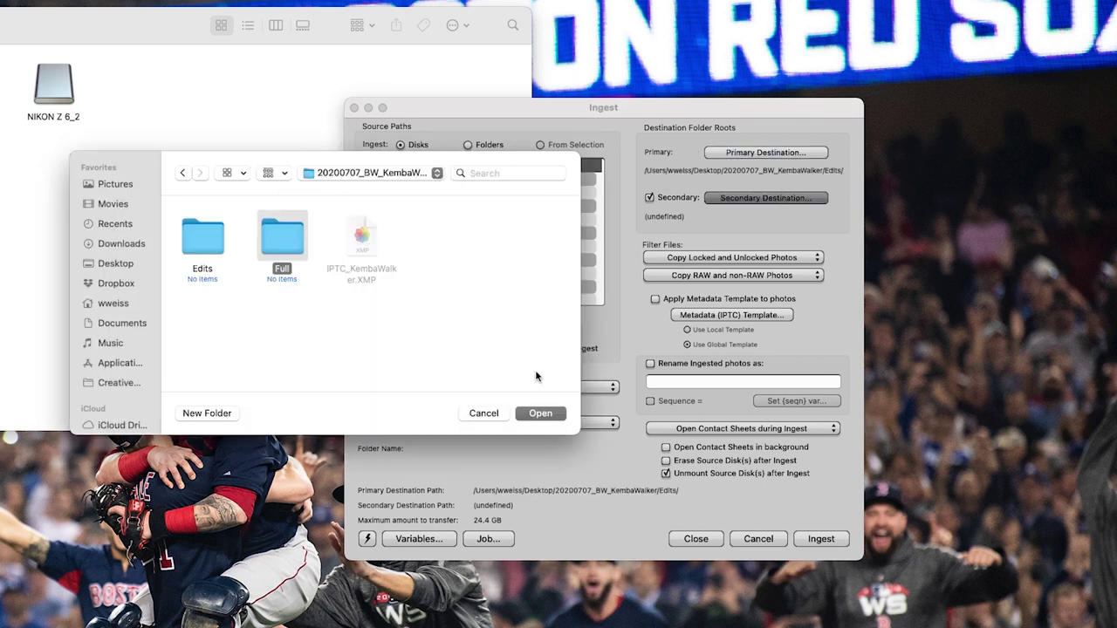
pyautogui.click(545, 412)
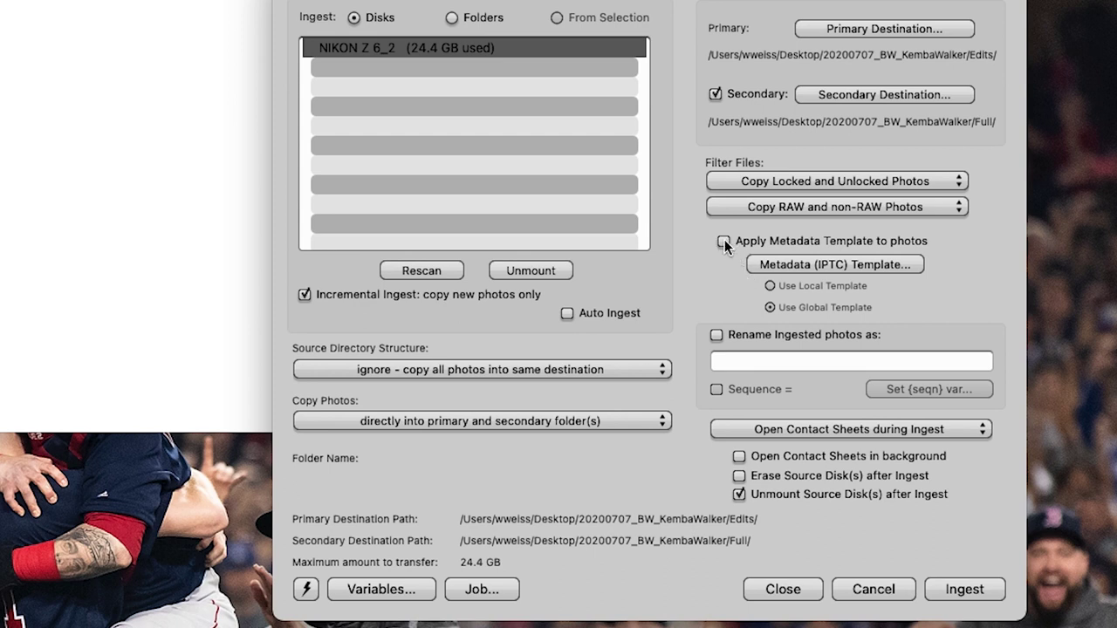
pyautogui.click(724, 241)
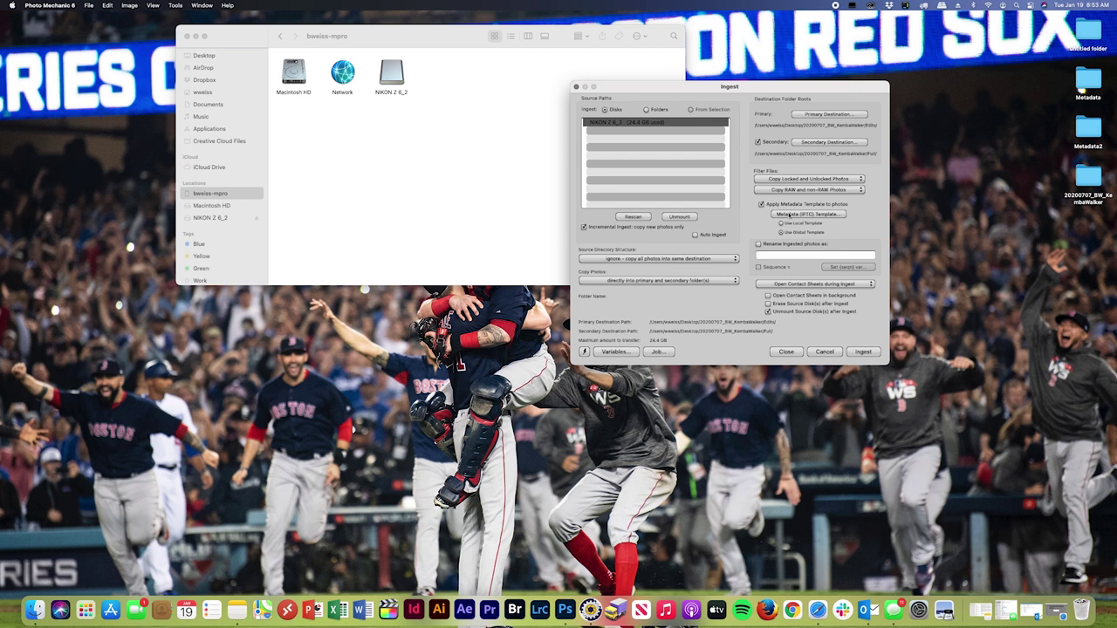
# - Clear the ingest metadata template, load the shoot's IPTC XMP file, and start ingesting from the card
pyautogui.click(790, 214)
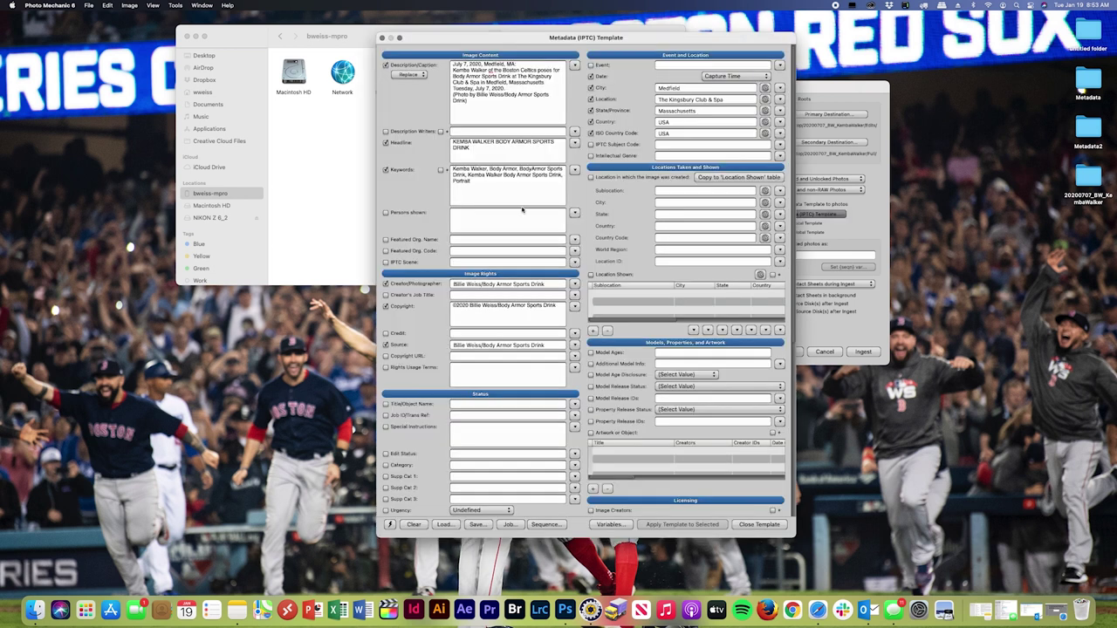
pyautogui.click(414, 524)
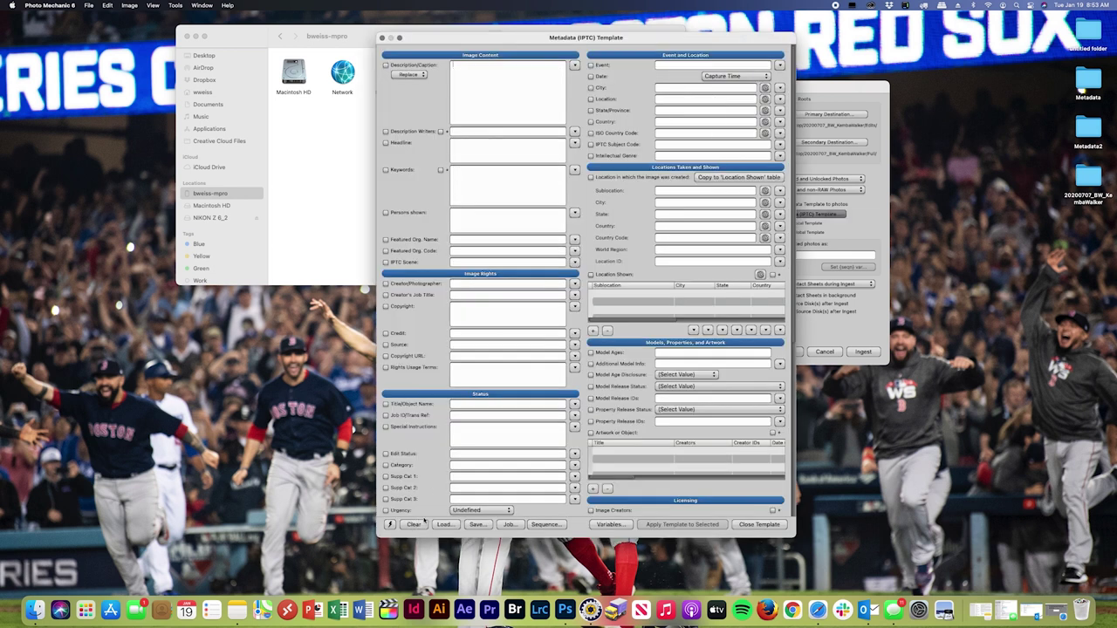
pyautogui.click(445, 525)
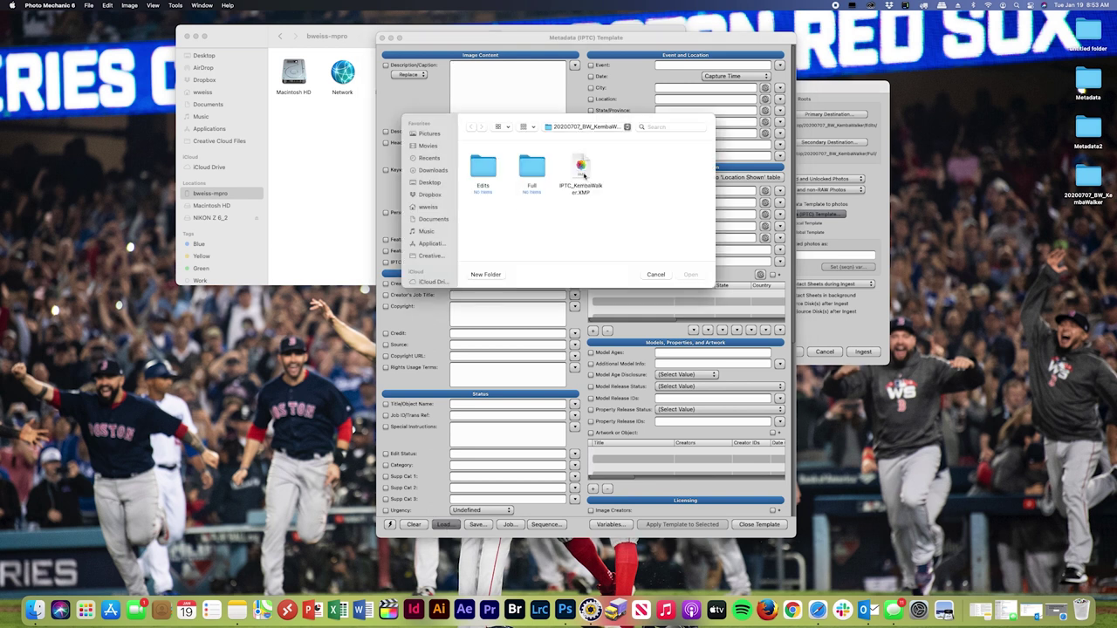
pyautogui.click(584, 127)
pyautogui.click(584, 127)
pyautogui.click(580, 170)
pyautogui.click(702, 276)
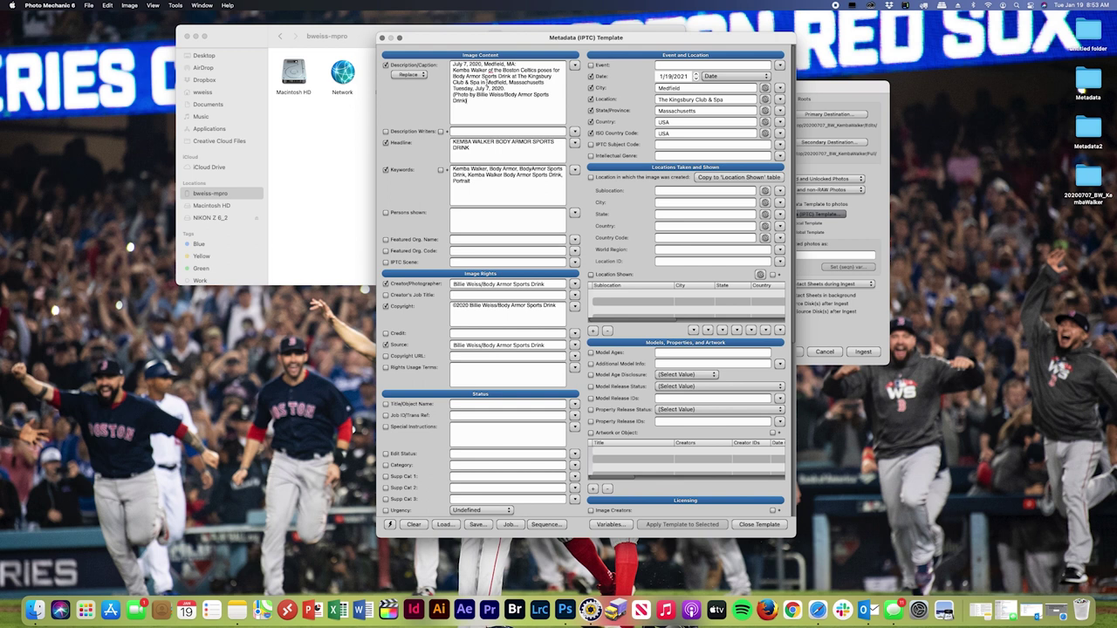
pyautogui.press('Escape')
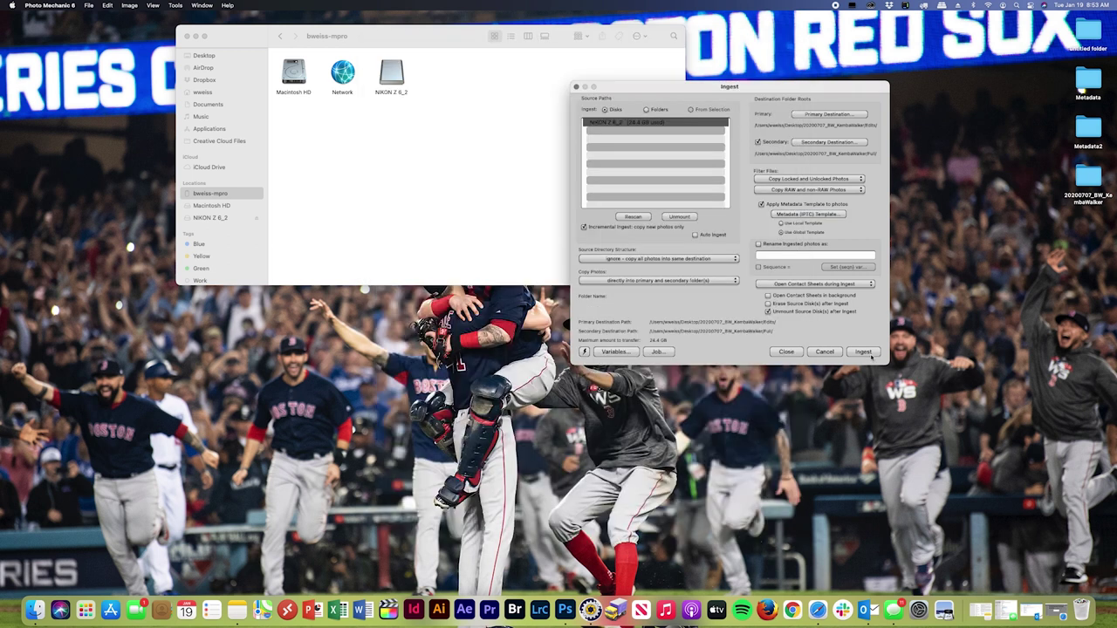
pyautogui.click(870, 354)
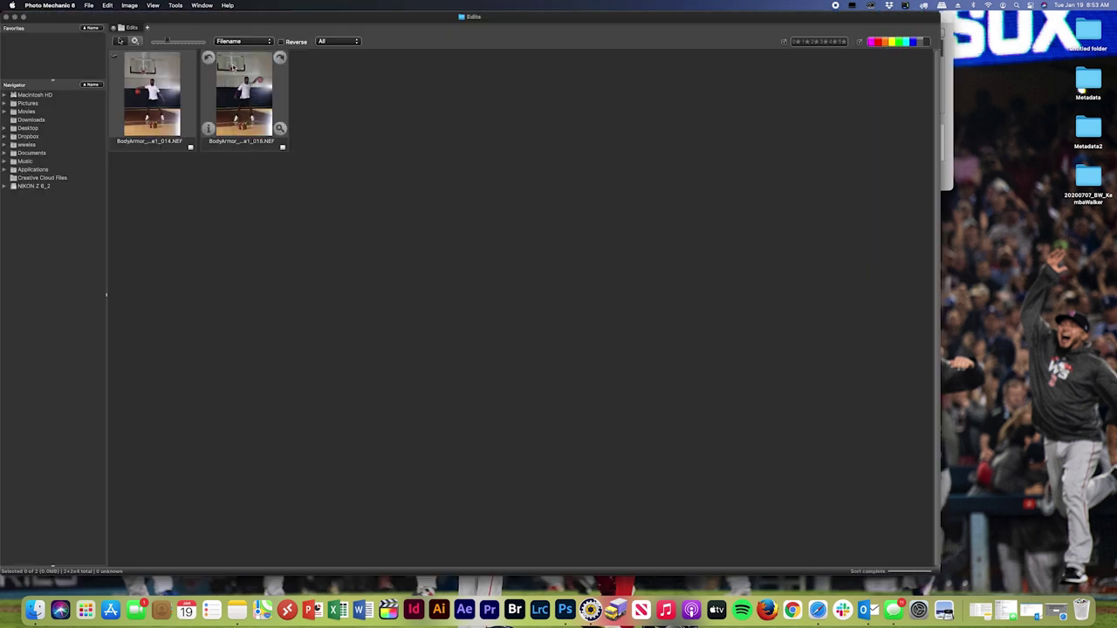
# - Open the first ingested BodyArmor NEF's IPTC info, showing the template's July 7, 2020 Medfield, MA caption
pyautogui.moveTo(124, 122)
pyautogui.click(133, 102)
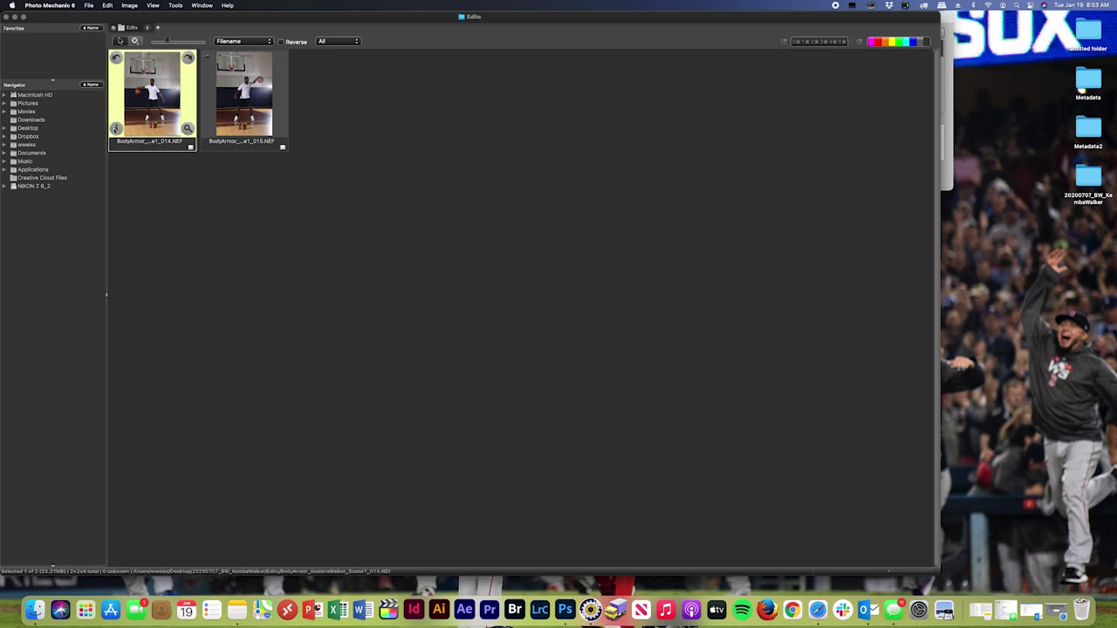
pyautogui.click(115, 130)
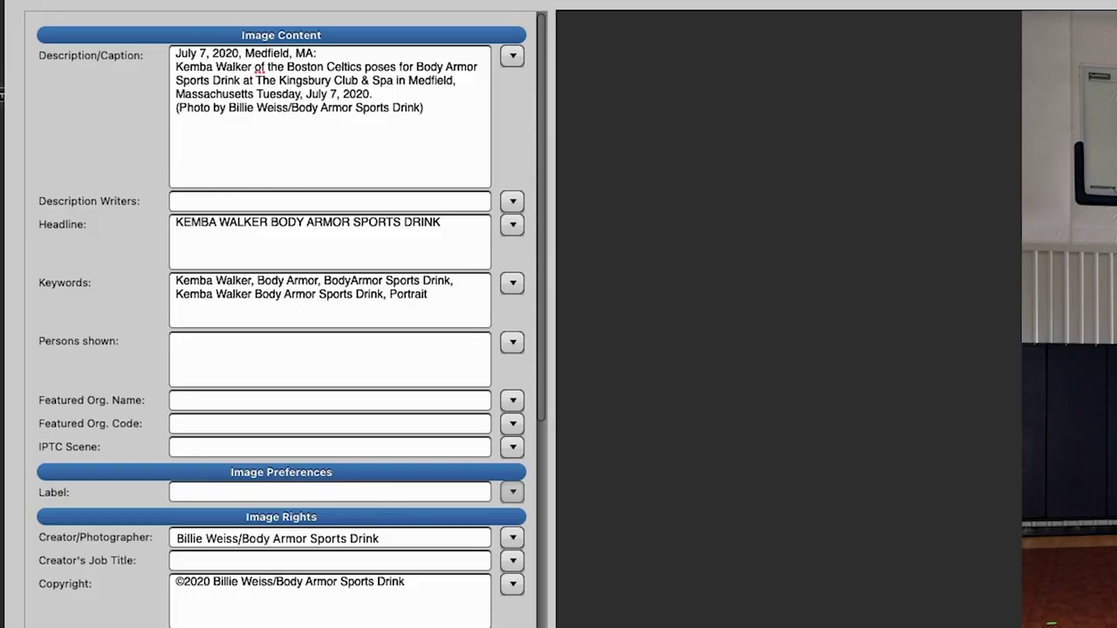